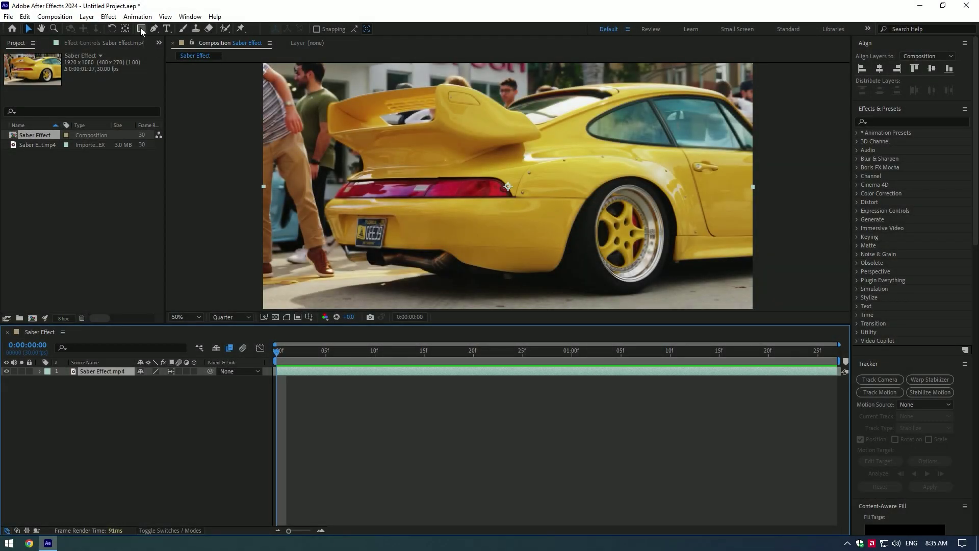
# Step: Switch to the Ellipse tool and set the preview resolution to Full
pyautogui.click(142, 30)
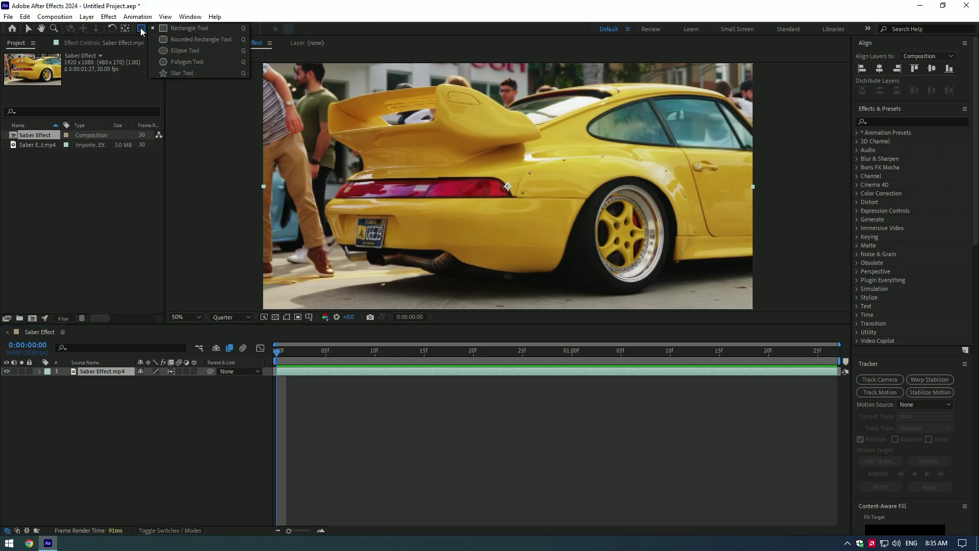
pyautogui.click(185, 51)
pyautogui.scroll(1, 647, 244)
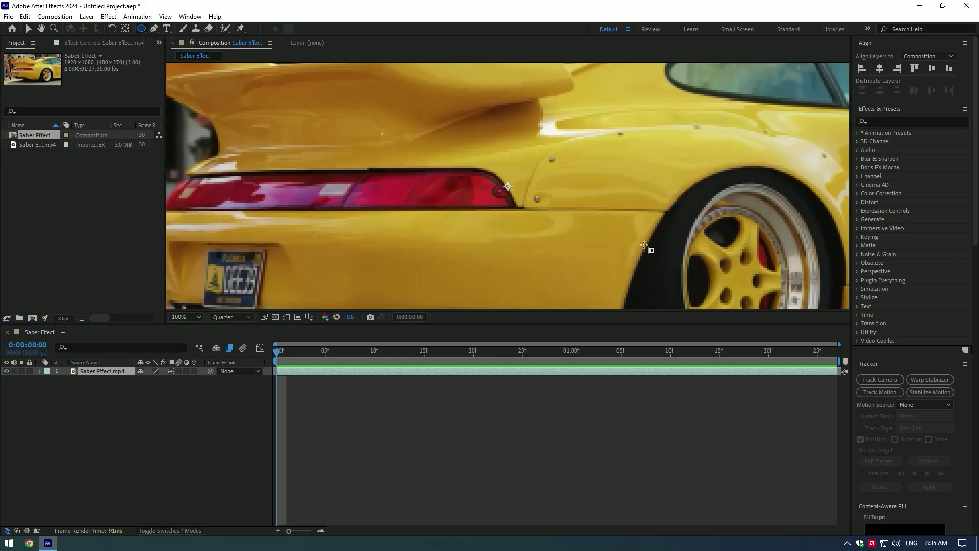
pyautogui.click(230, 316)
pyautogui.click(228, 343)
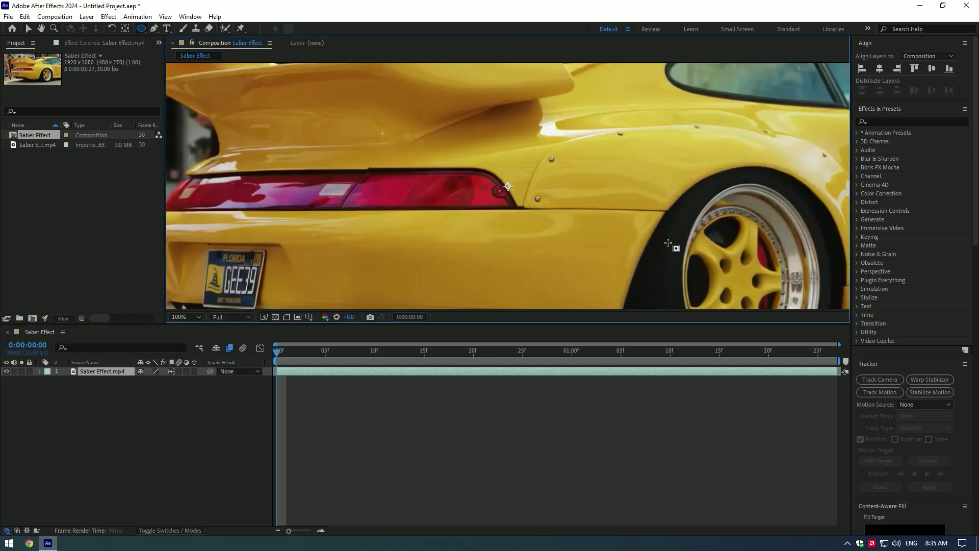
# Step: Draw an elliptical mask around the rear wheel and set its mode to None
pyautogui.moveTo(669, 243); pyautogui.dragTo(456, 157)
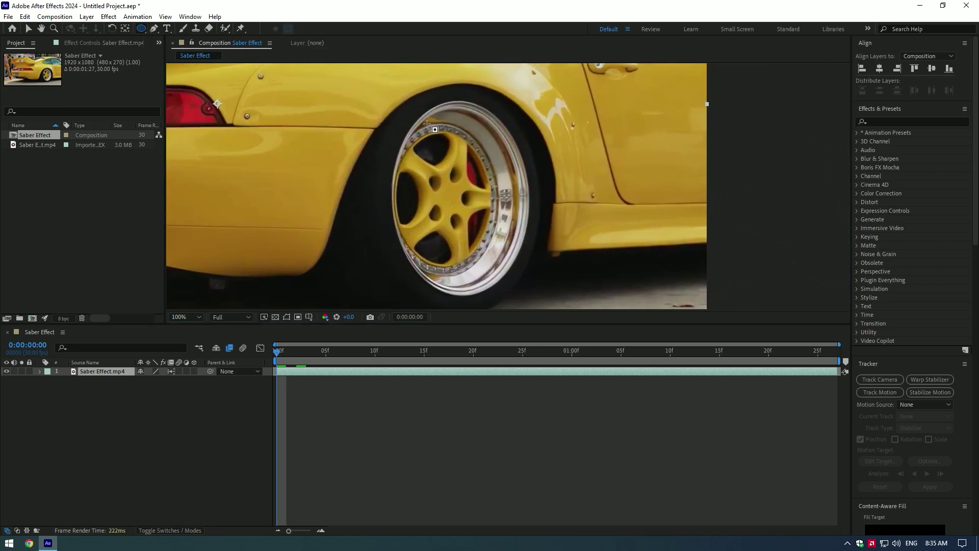
pyautogui.moveTo(461, 176); pyautogui.dragTo(574, 295)
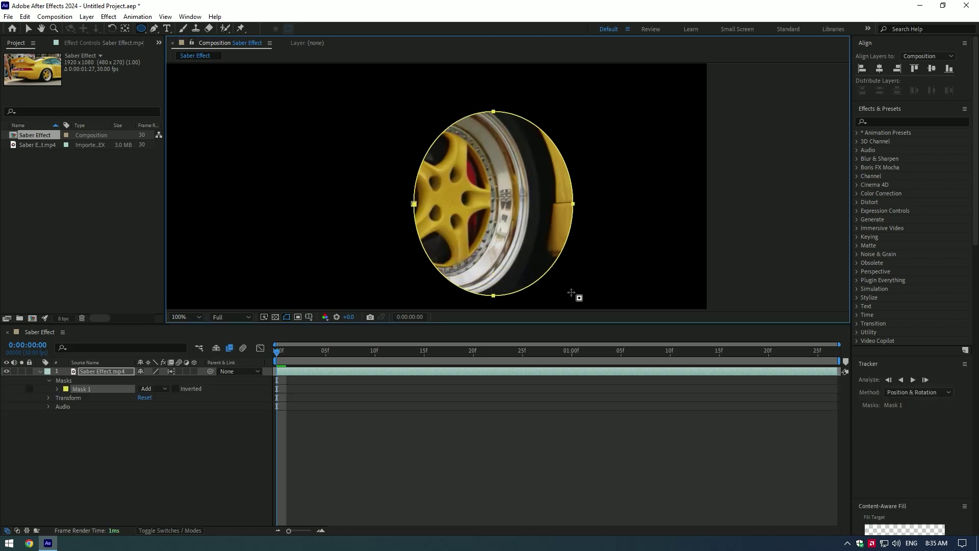
pyautogui.click(154, 389)
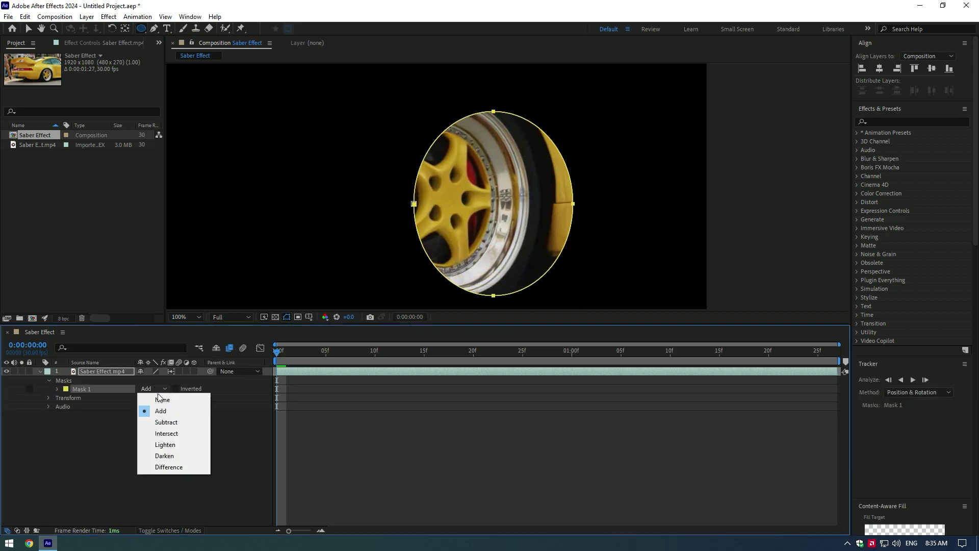
pyautogui.click(163, 400)
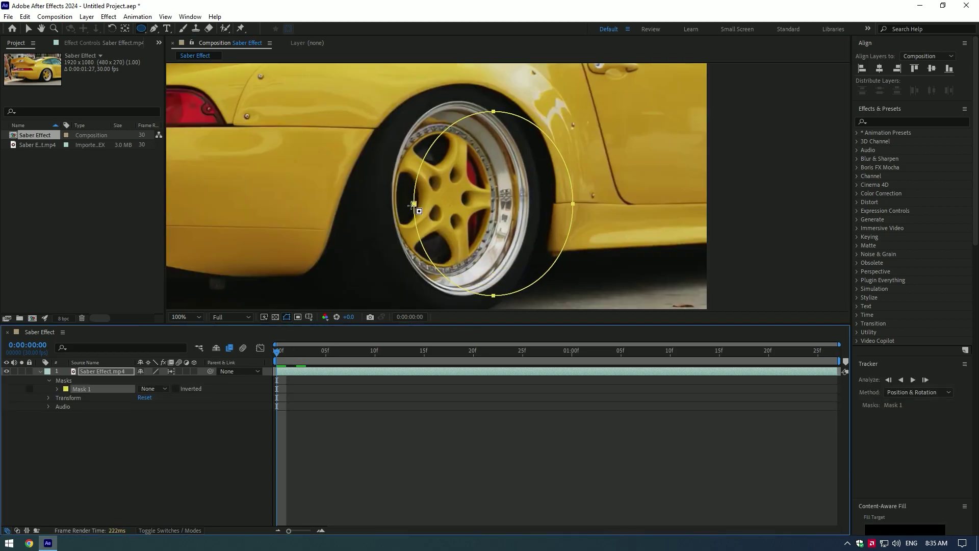
# Step: Reshape the mask to the rim and track it forward with Position, Scale & Rotation
pyautogui.moveTo(413, 203); pyautogui.dragTo(394, 197)
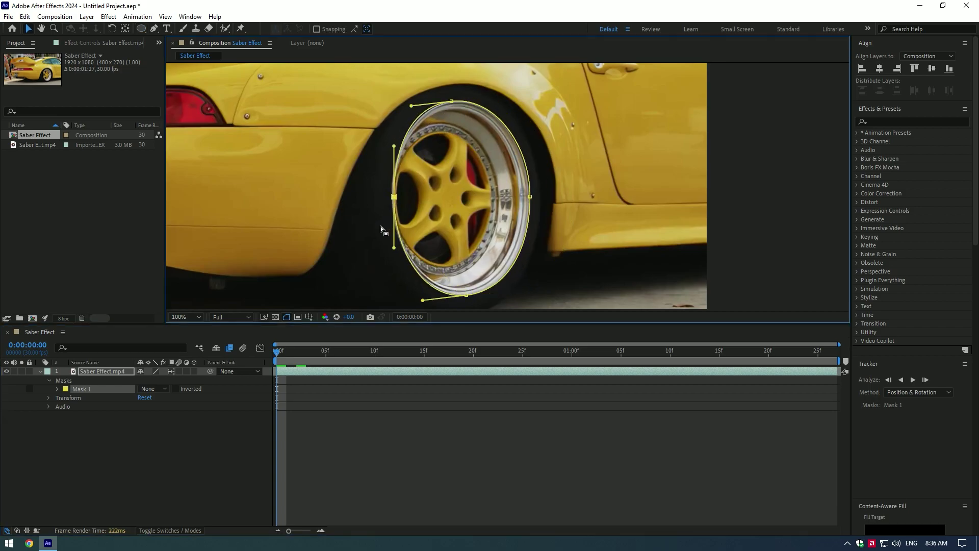
pyautogui.rightClick(87, 390)
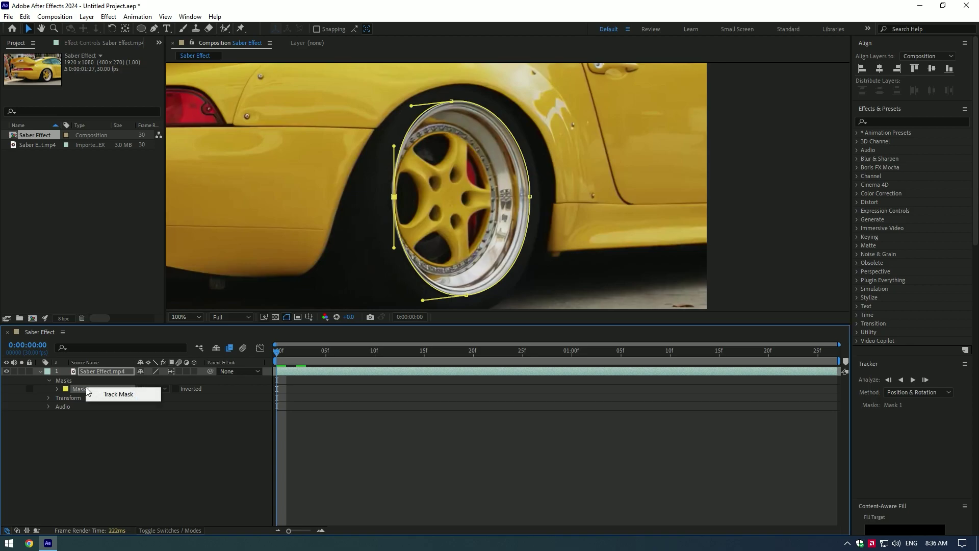
pyautogui.click(118, 394)
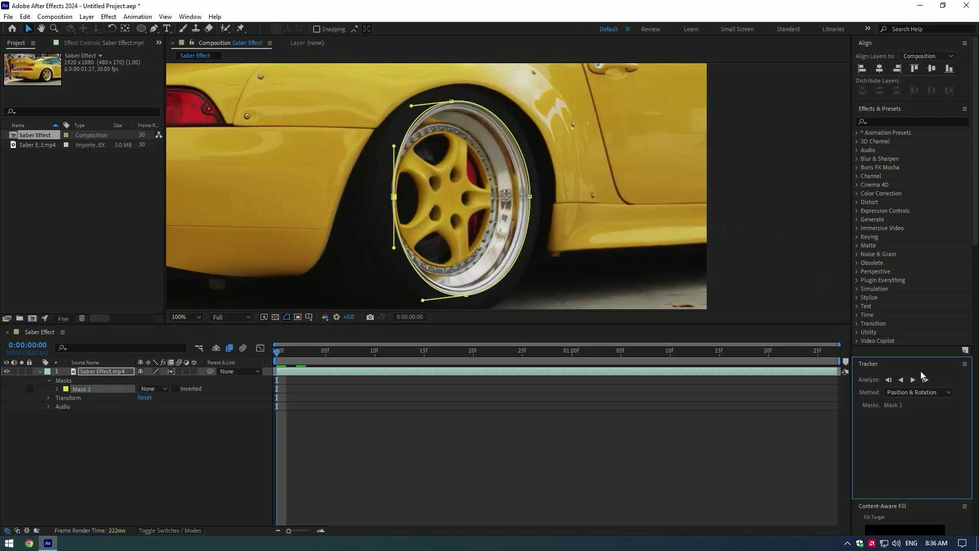
pyautogui.click(920, 393)
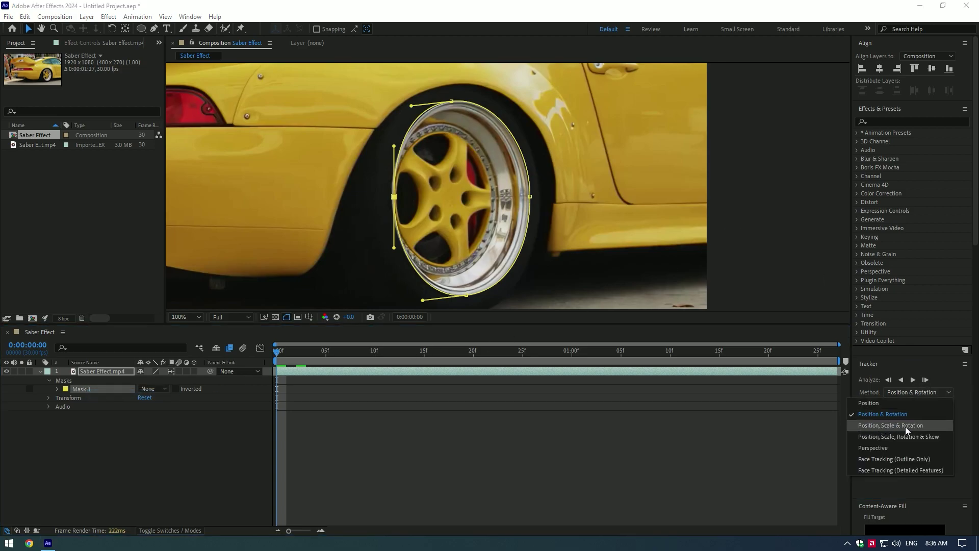
pyautogui.click(890, 426)
pyautogui.click(912, 379)
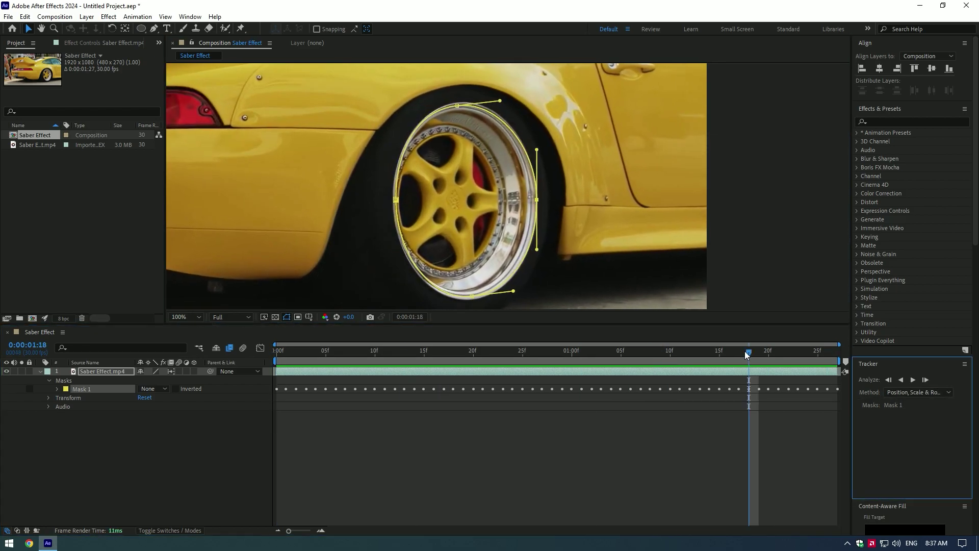
pyautogui.moveTo(747, 354); pyautogui.dragTo(729, 354)
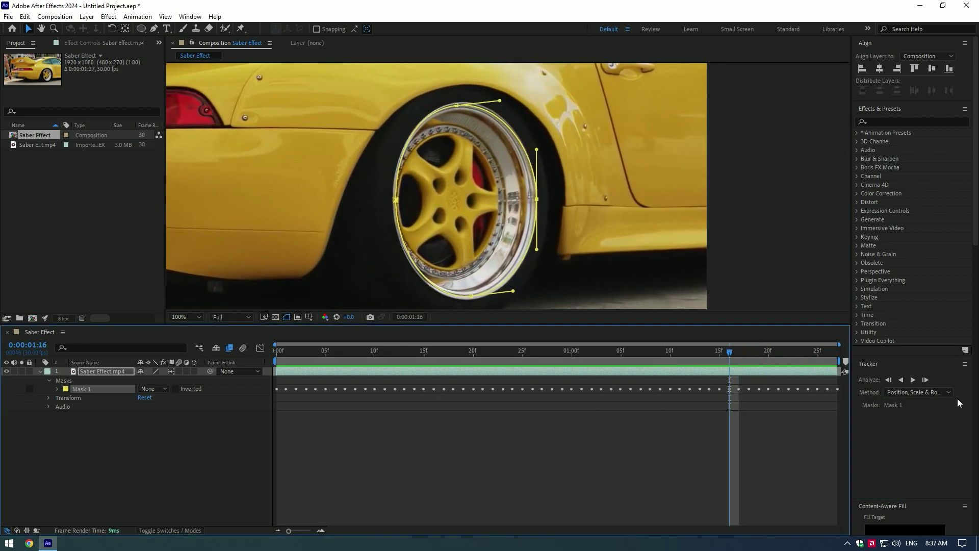
pyautogui.click(925, 380)
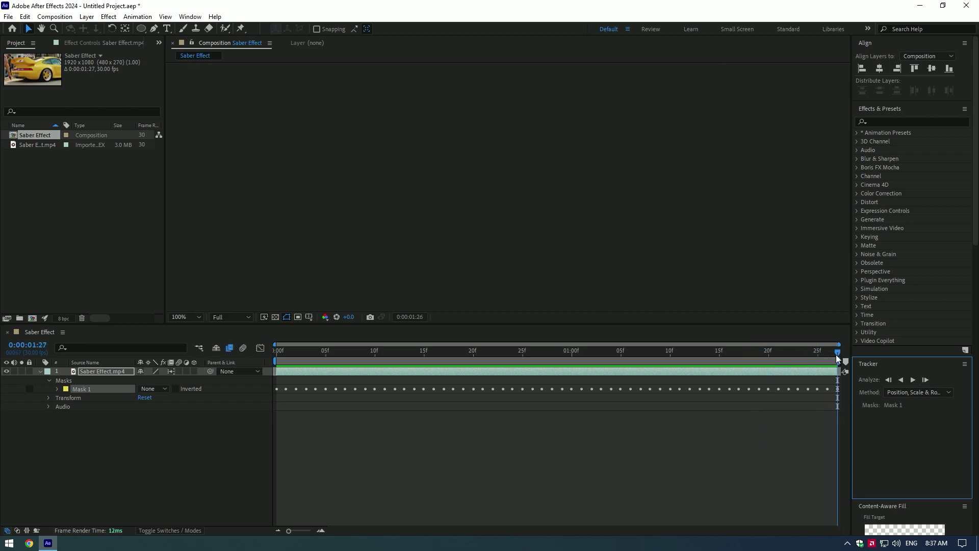
# Step: Set Mask 1 to Add to isolate the wheel, then play back the result
pyautogui.moveTo(836, 354); pyautogui.dragTo(277, 353)
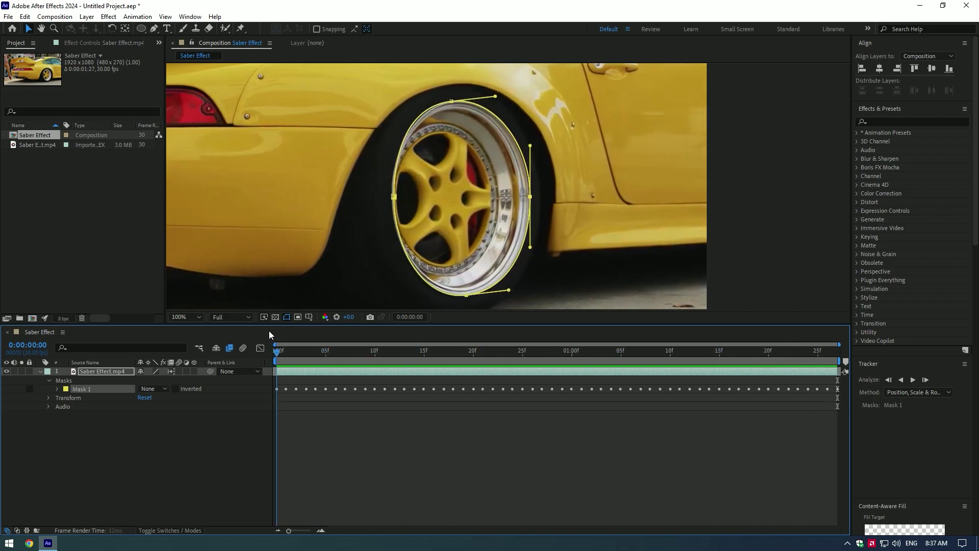
pyautogui.click(154, 389)
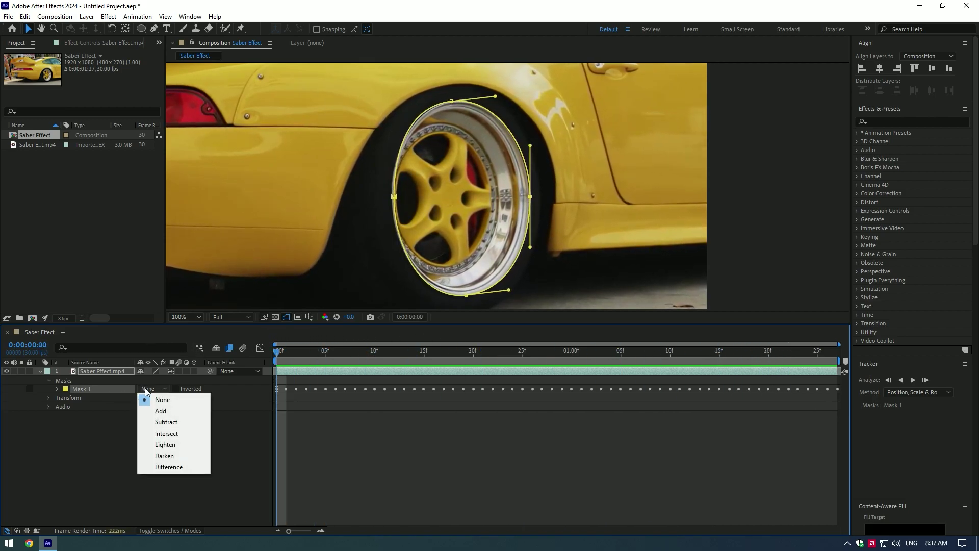
pyautogui.click(161, 412)
pyautogui.click(75, 381)
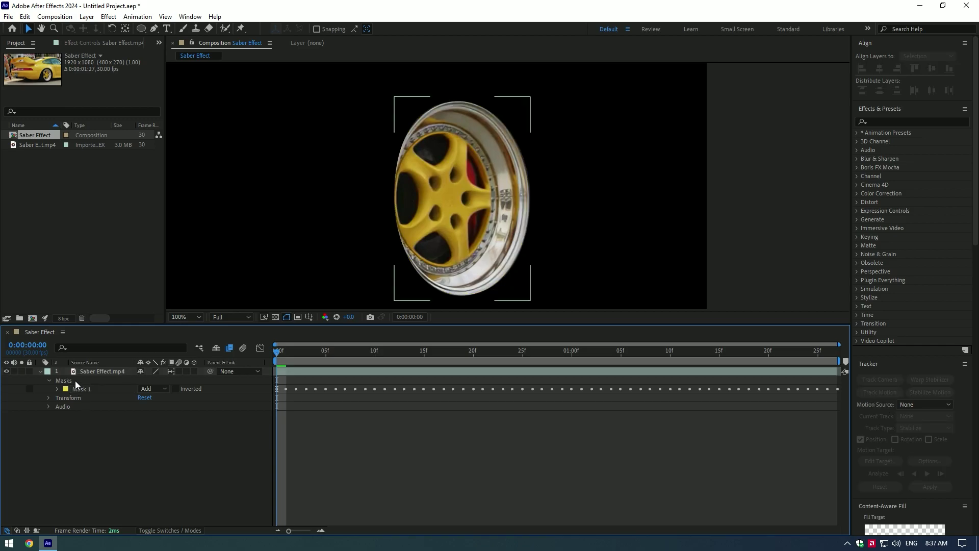
pyautogui.click(40, 372)
pyautogui.scroll(-1, 325, 239)
pyautogui.press('space')
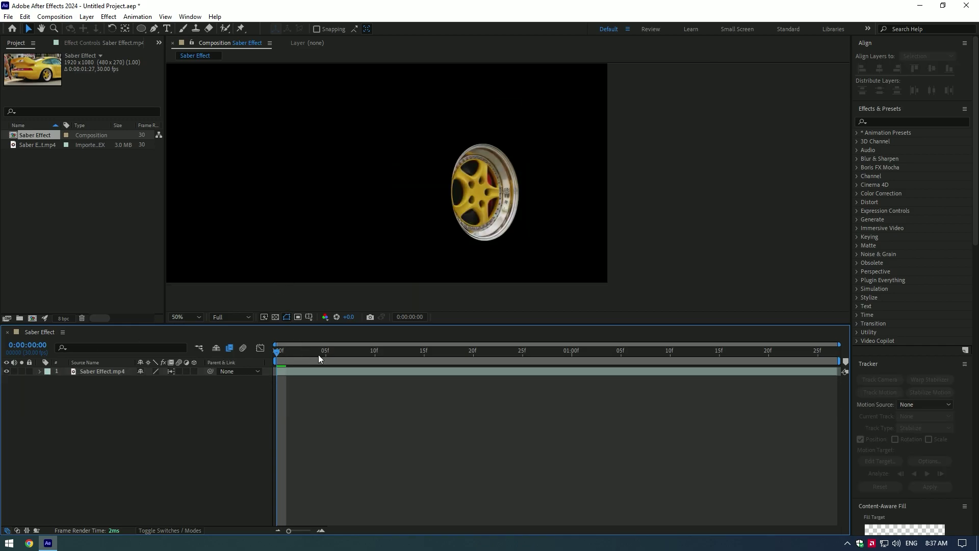
# Step: Duplicate the footage layer with Ctrl+D and delete Mask 1 from the lower copy
pyautogui.click(96, 372)
pyautogui.hotkey('ctrl', 'd')
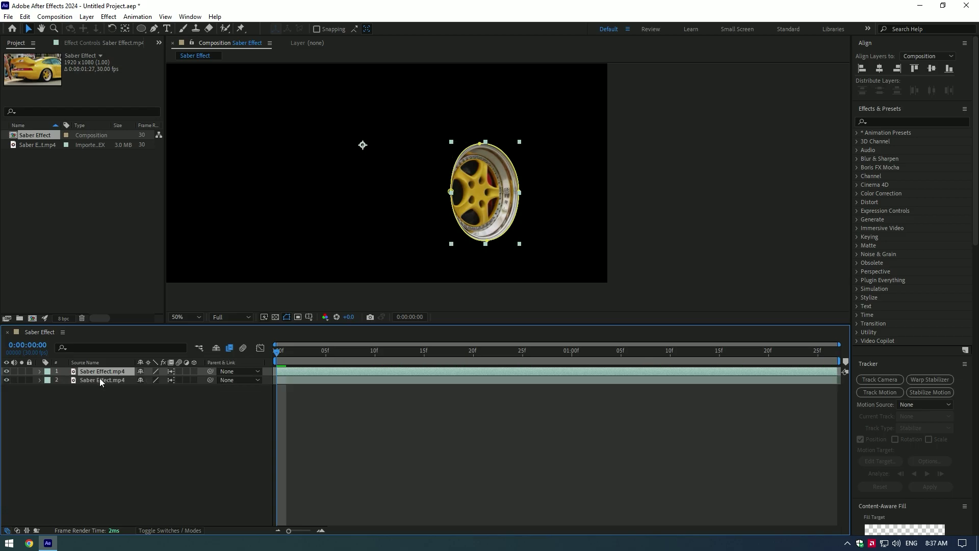
pyautogui.click(100, 379)
pyautogui.press('m')
pyautogui.click(84, 390)
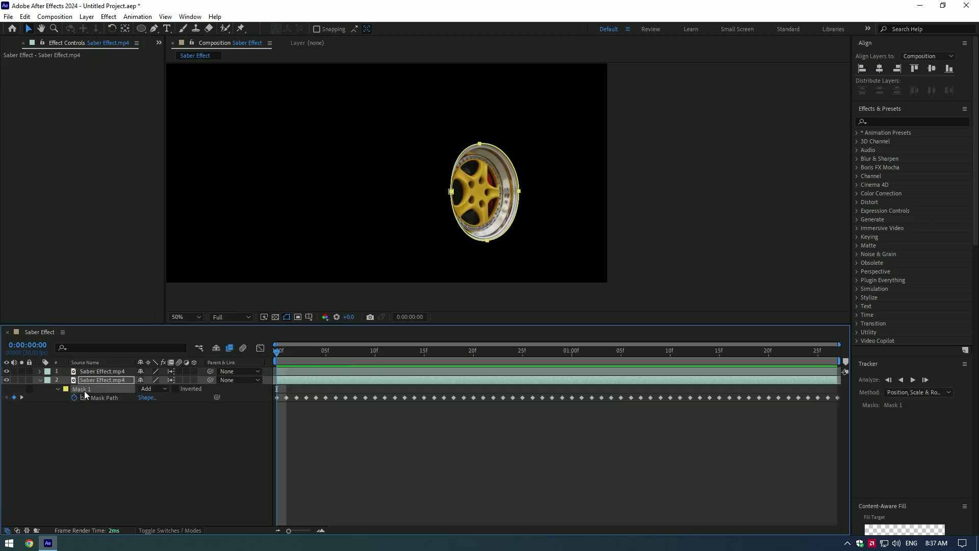
pyautogui.press('Delete')
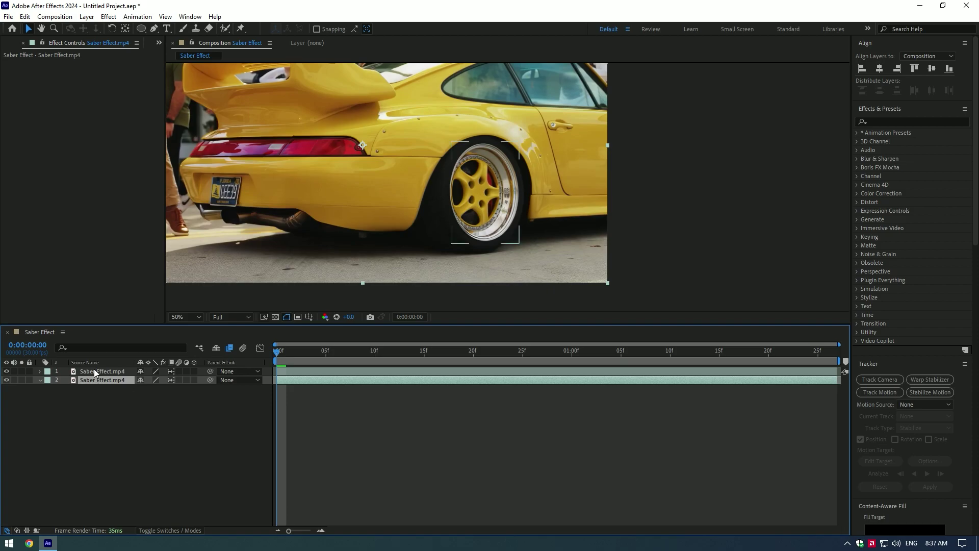
pyautogui.click(93, 371)
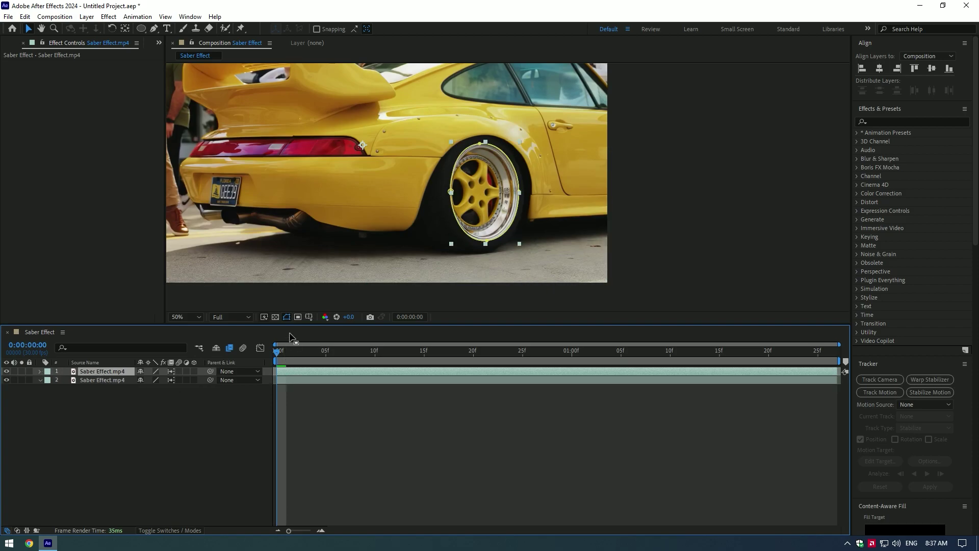
pyautogui.click(286, 316)
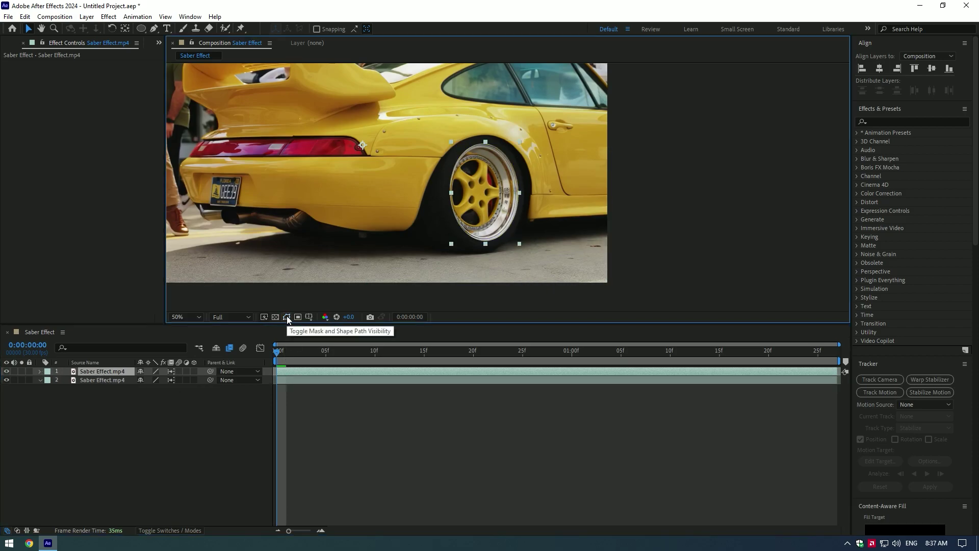
# Step: Apply Saber to the wheel layer and set its Composite Settings to Add
pyautogui.click(888, 120)
pyautogui.write('saber')
pyautogui.moveTo(907, 149); pyautogui.dragTo(94, 372)
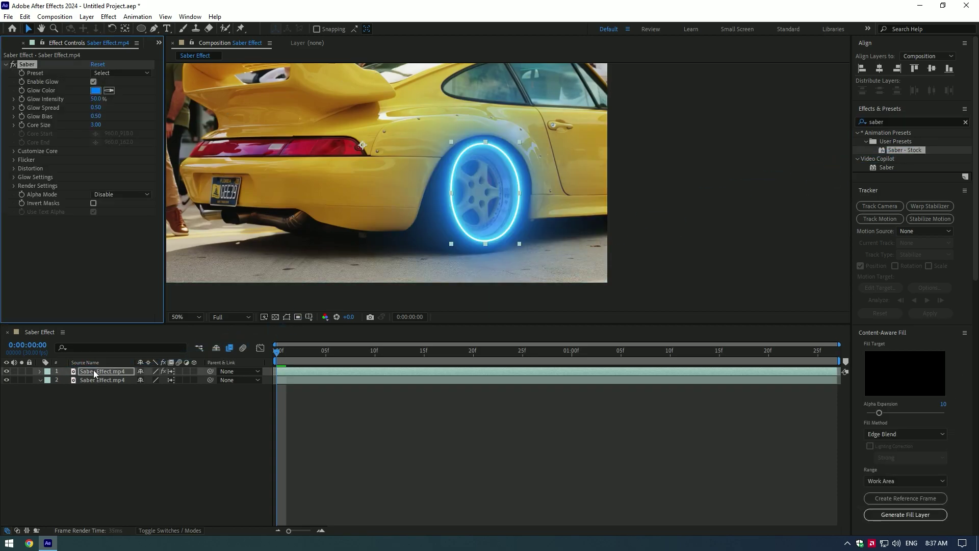
pyautogui.click(14, 186)
pyautogui.click(121, 272)
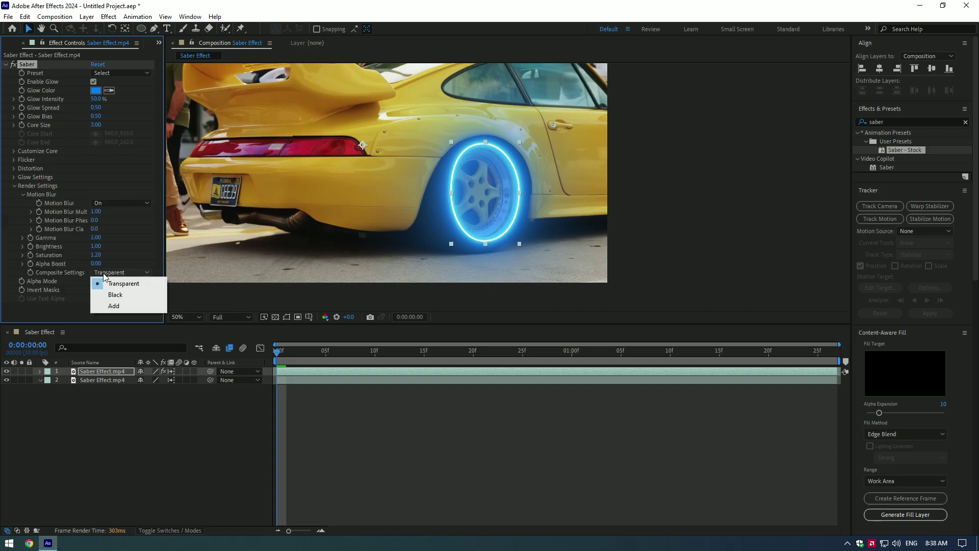
pyautogui.click(114, 306)
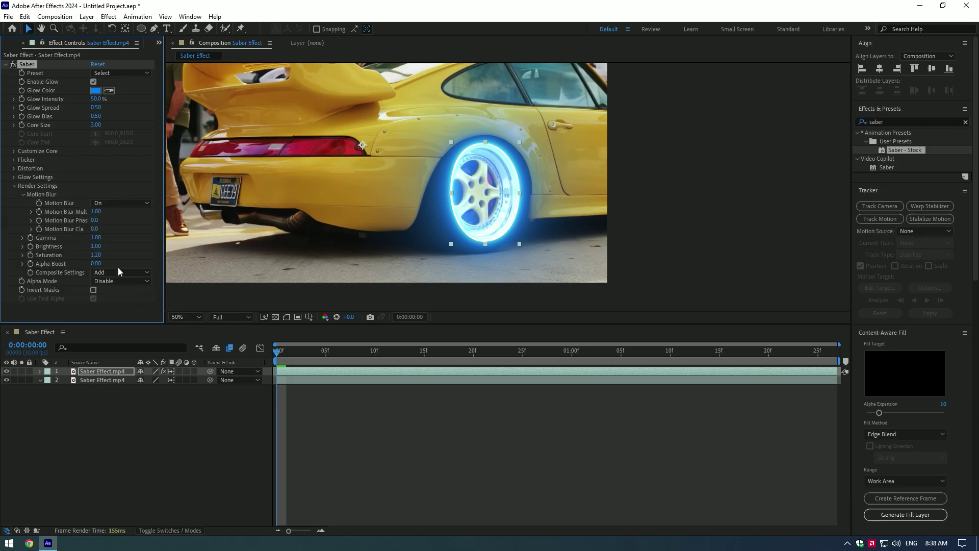
pyautogui.click(120, 73)
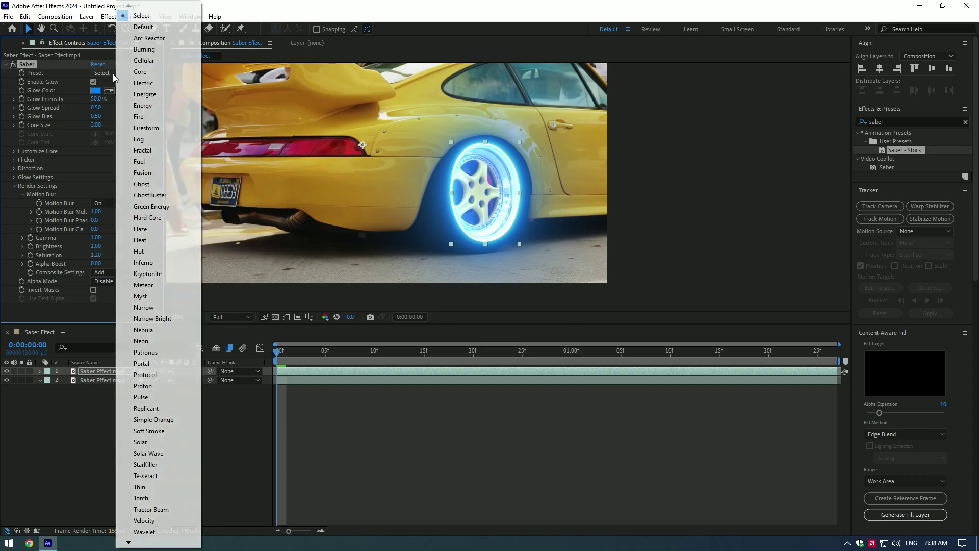
# Step: Apply the Fire preset with Core Size 5, Halo Size 0%, Halo Intensity 280%, Glow Bias 0
pyautogui.click(135, 116)
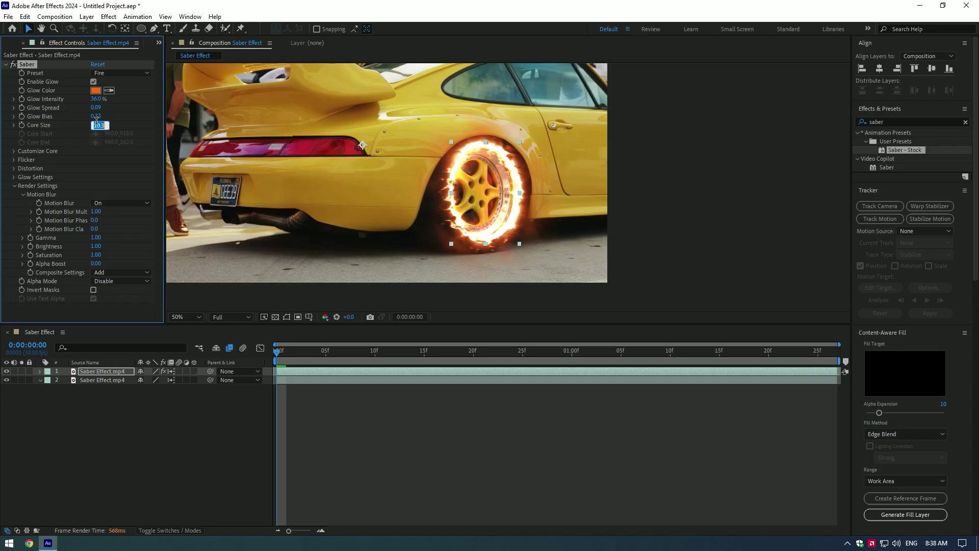
pyautogui.write('5')
pyautogui.press('Return')
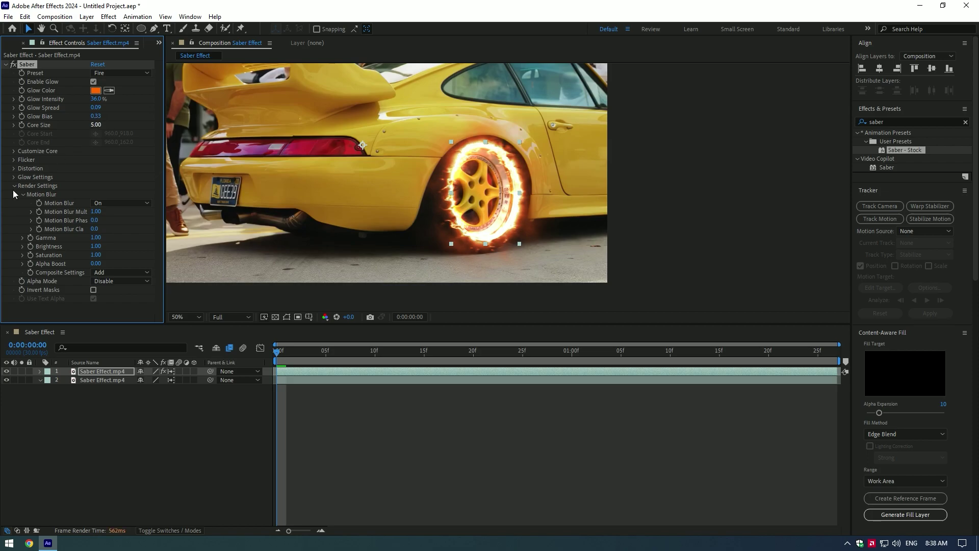
pyautogui.click(14, 186)
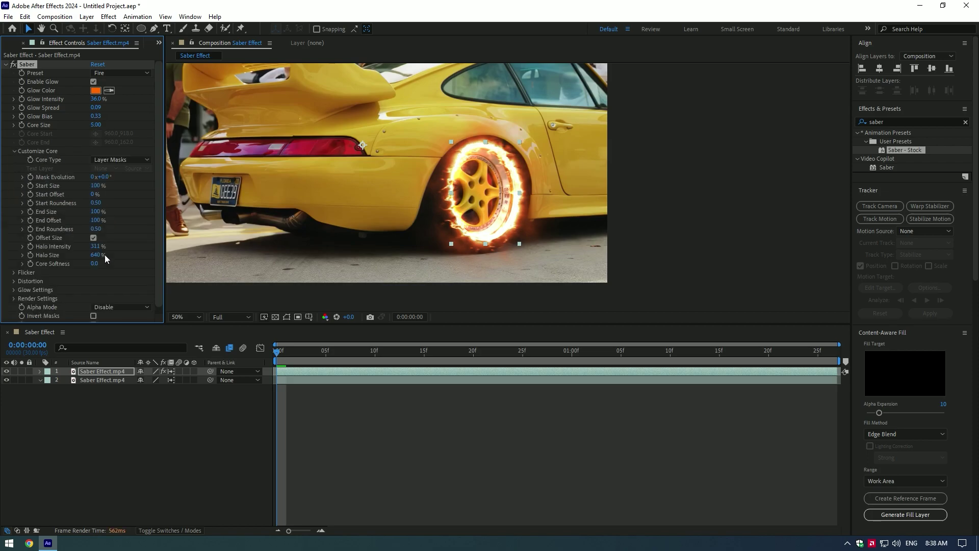
pyautogui.moveTo(96, 255); pyautogui.dragTo(63, 256)
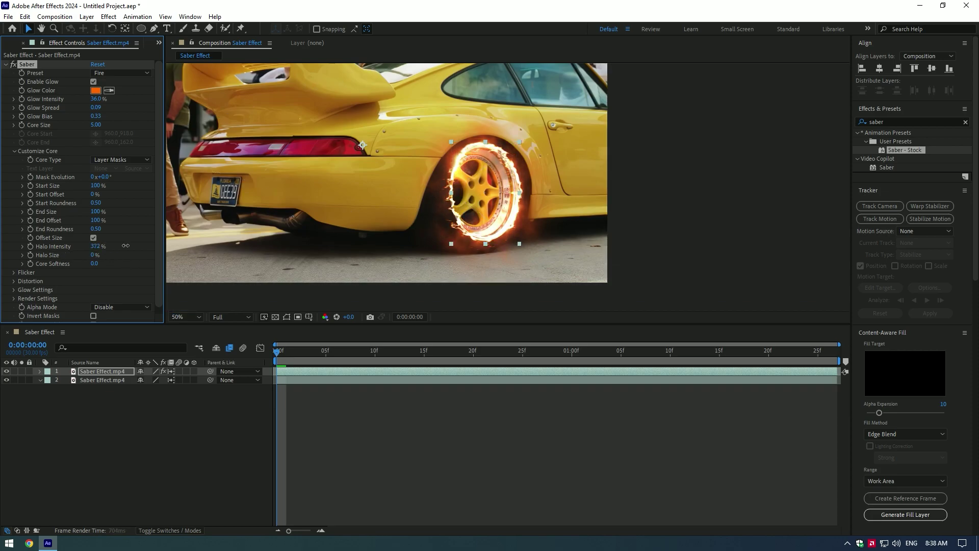
pyautogui.moveTo(126, 246); pyautogui.dragTo(80, 248)
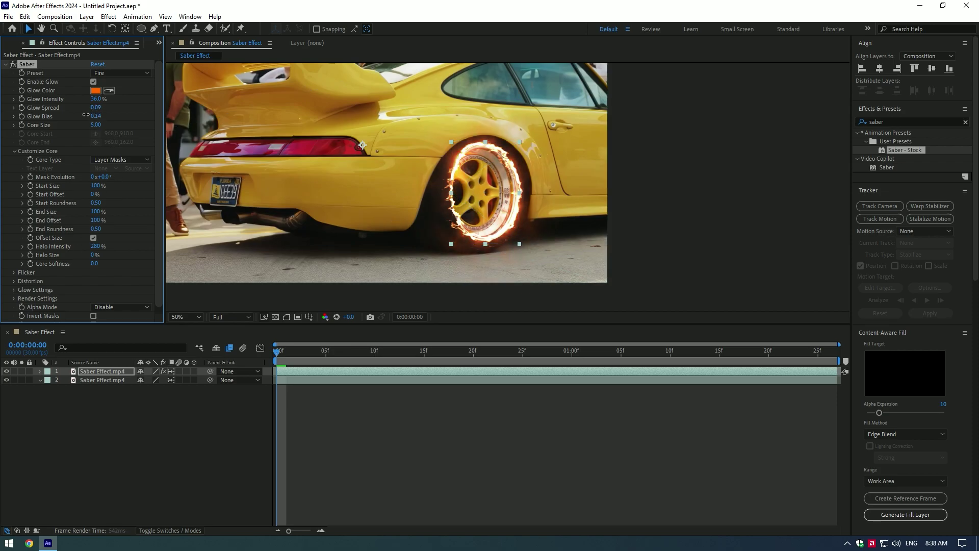
pyautogui.moveTo(85, 113); pyautogui.dragTo(64, 115)
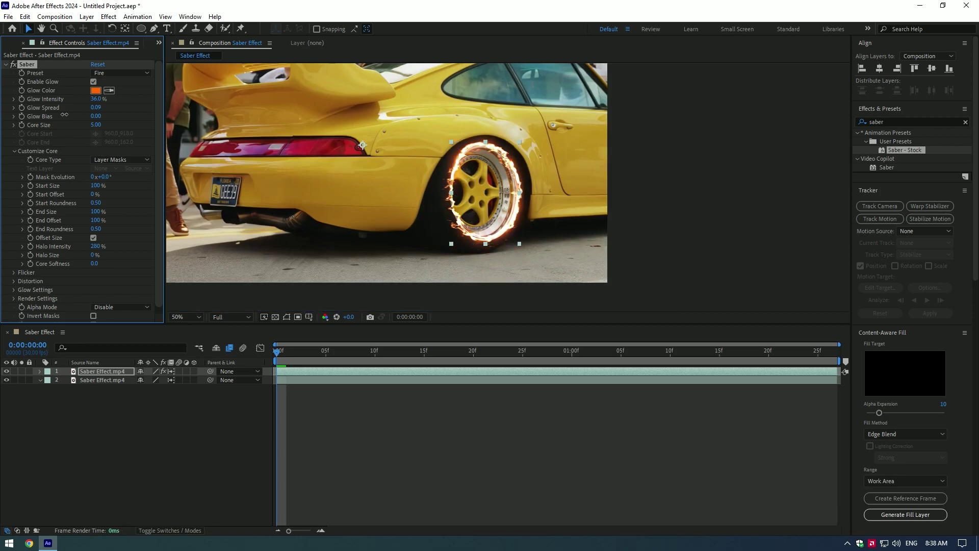
# Step: Pick a red Glow Color in the colour picker and confirm it
pyautogui.click(96, 91)
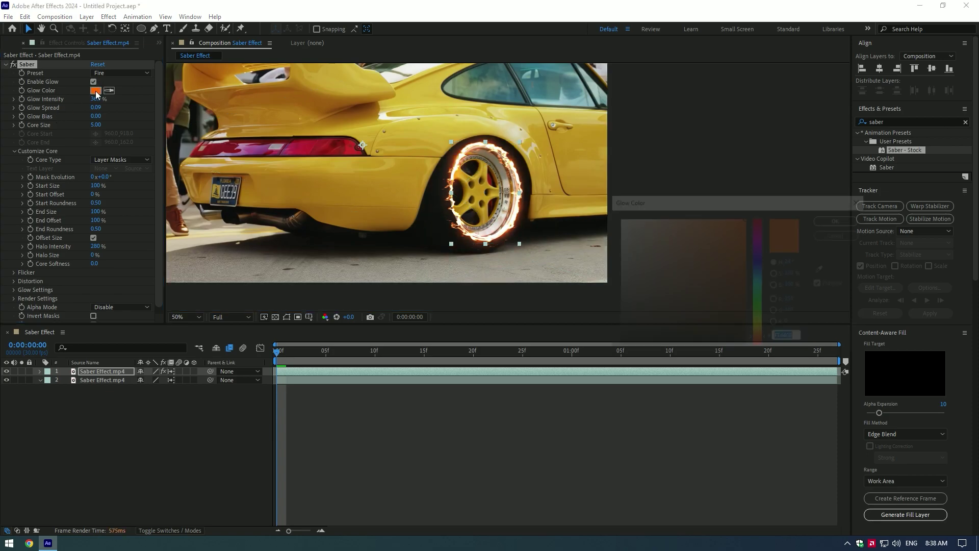
pyautogui.moveTo(759, 229); pyautogui.dragTo(761, 280)
pyautogui.moveTo(695, 233); pyautogui.dragTo(749, 216)
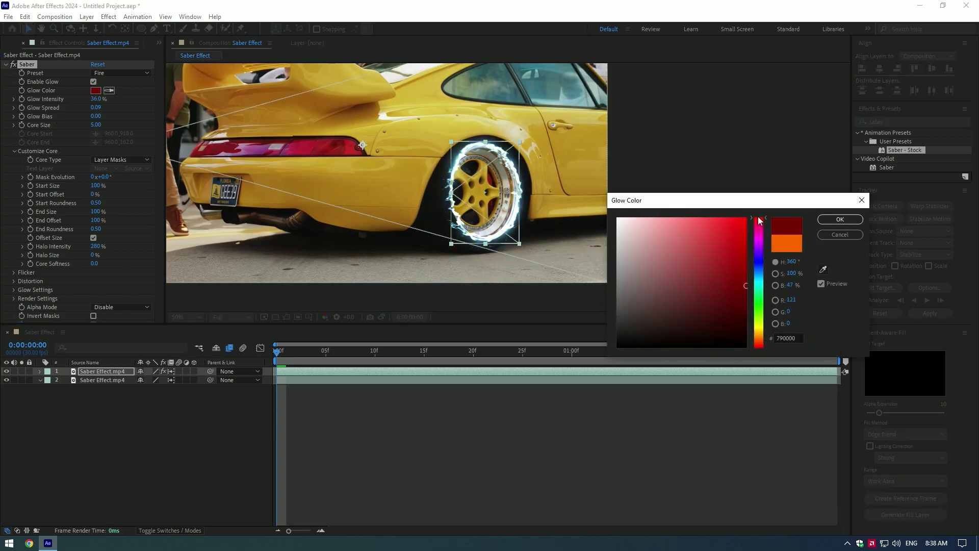
pyautogui.moveTo(761, 279); pyautogui.dragTo(761, 217)
pyautogui.click(839, 220)
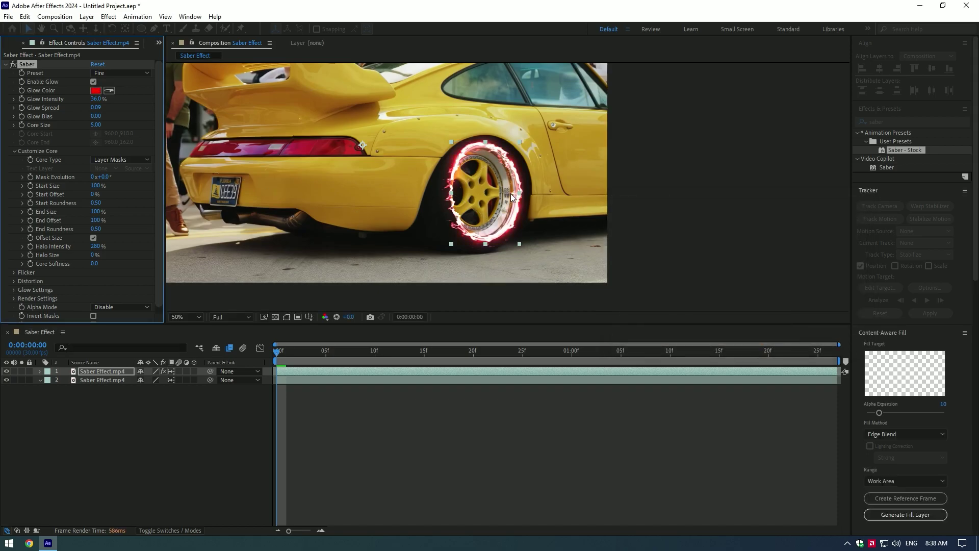
pyautogui.scroll(1, 510, 194)
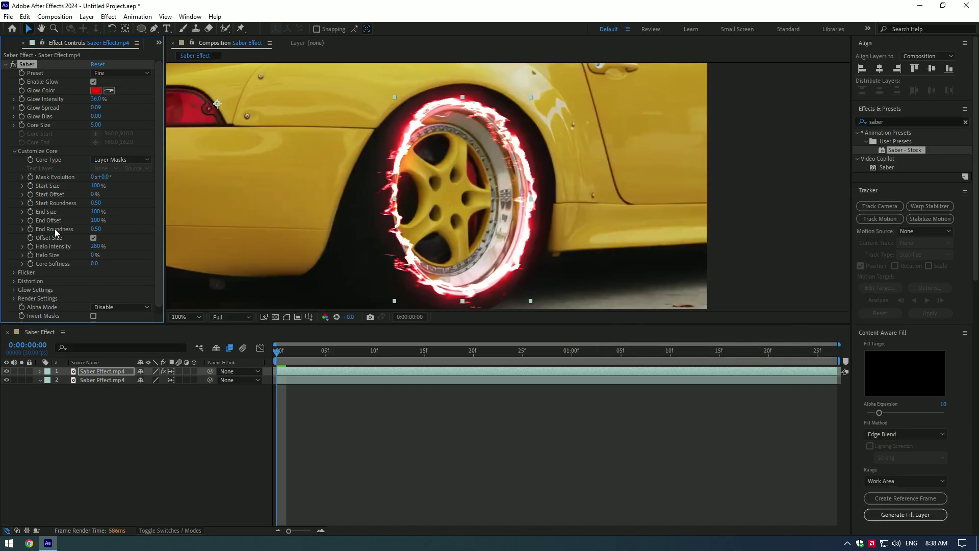
# Step: Keyframe End Offset at 0% on the first frame
pyautogui.click(280, 356)
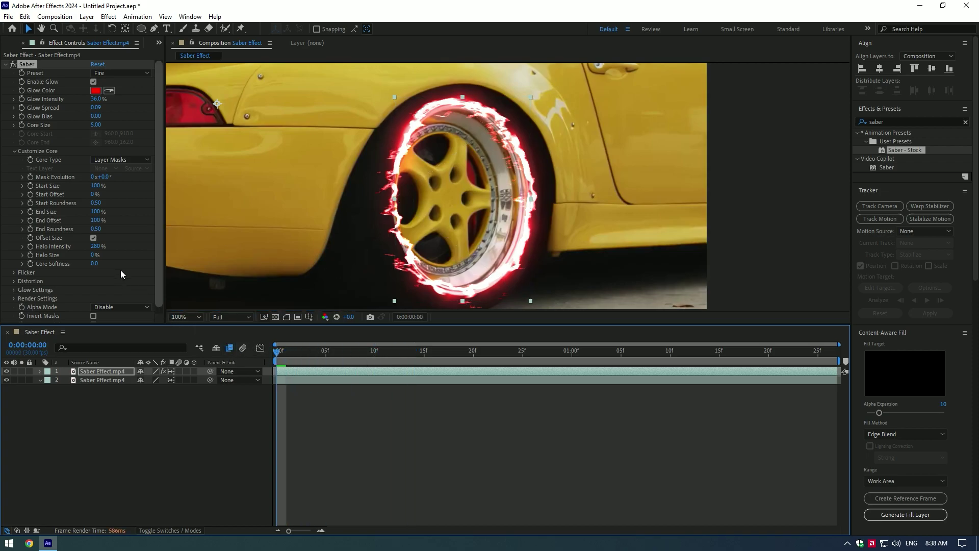
pyautogui.click(31, 219)
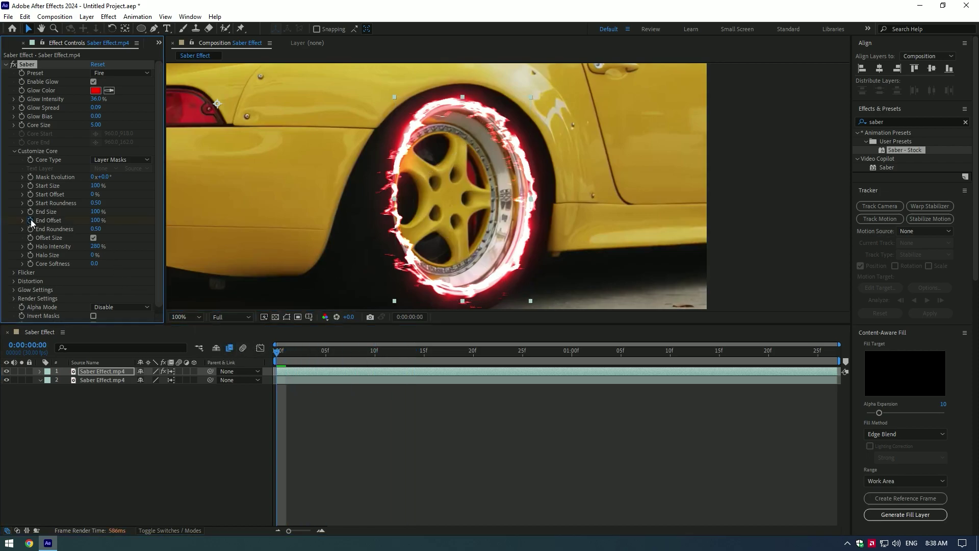
pyautogui.click(98, 220)
pyautogui.write('0')
pyautogui.press('Return')
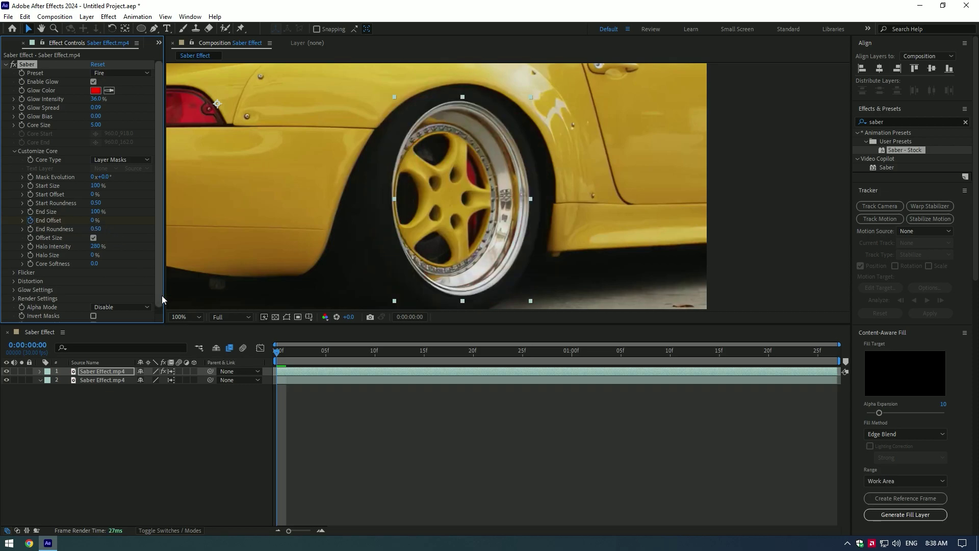
pyautogui.moveTo(280, 350); pyautogui.dragTo(481, 353)
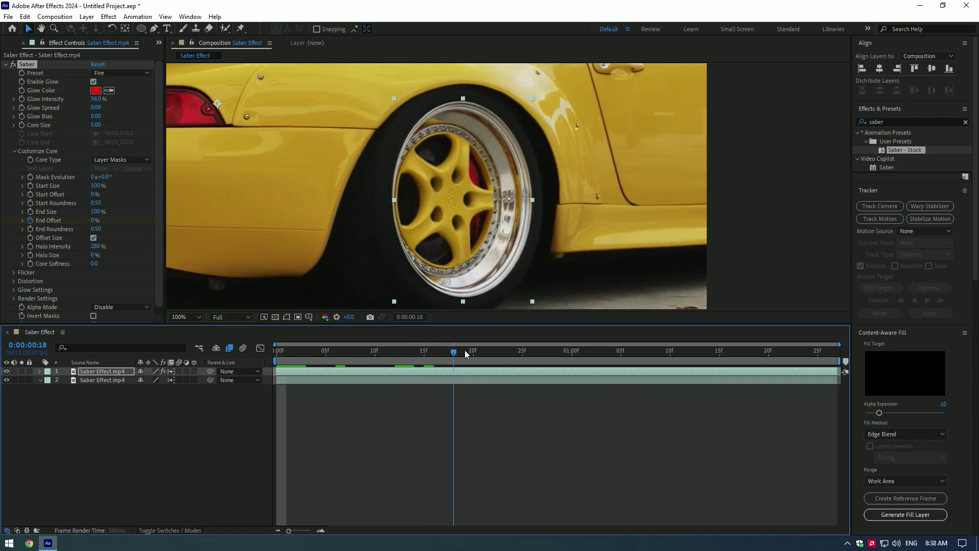
# Step: Keyframe Start Offset and set Start and End Offset to 100% later in the clip
pyautogui.click(32, 193)
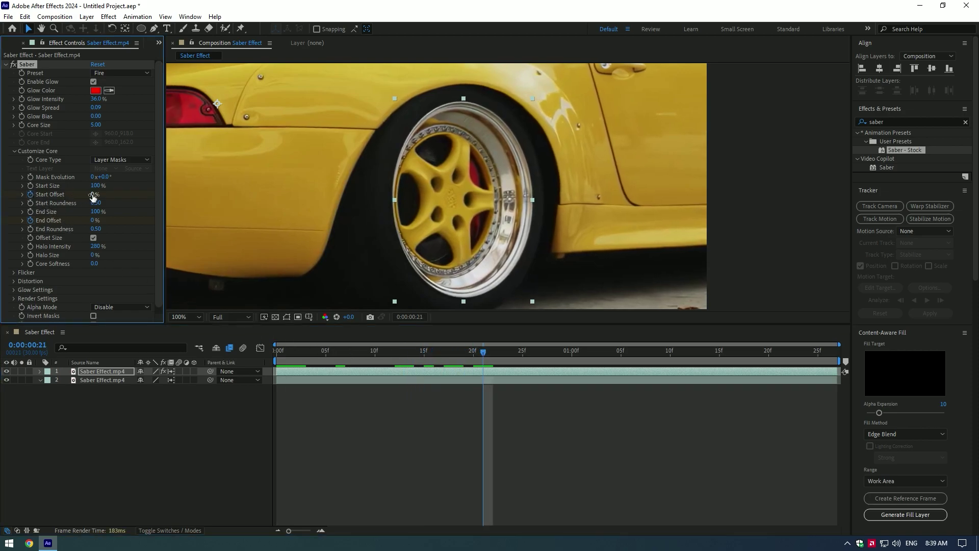
pyautogui.click(483, 352)
pyautogui.press('space')
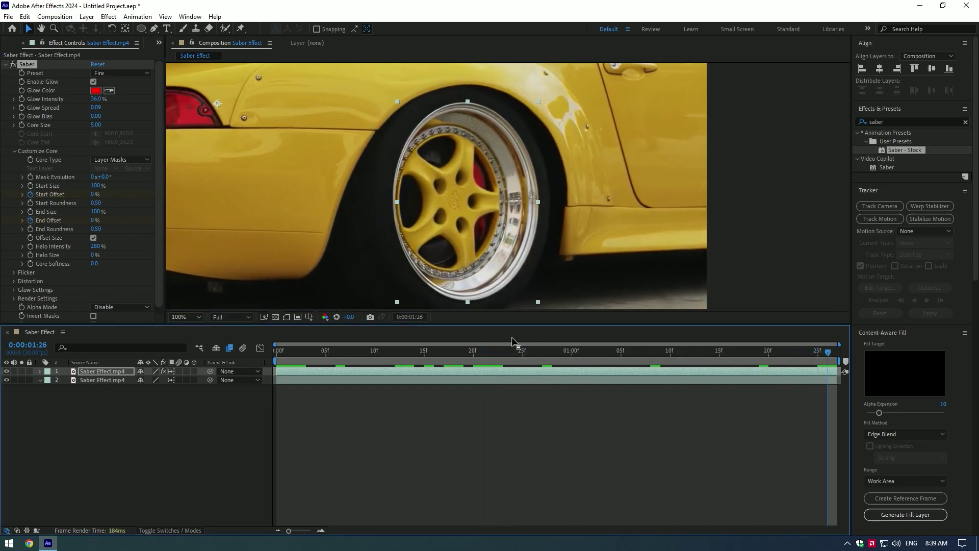
pyautogui.click(97, 194)
pyautogui.write('100')
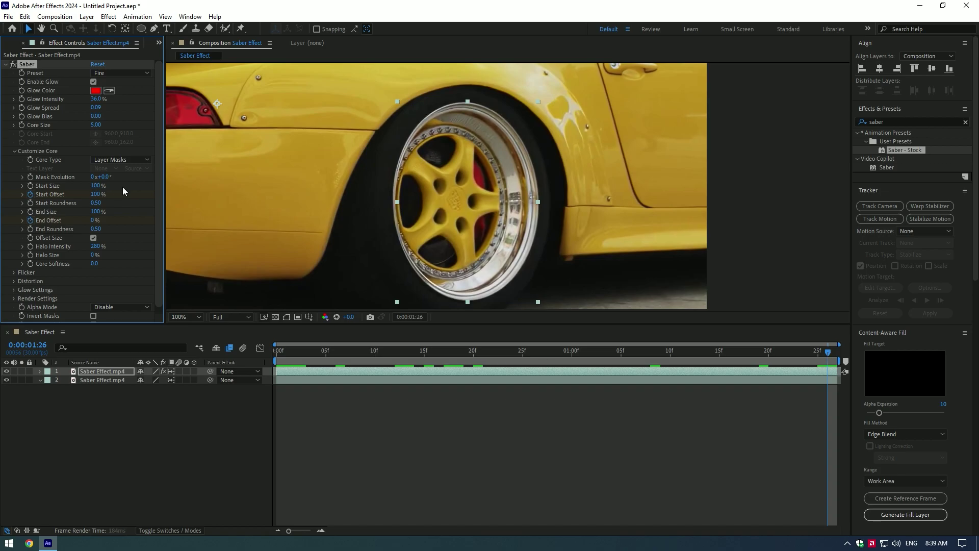
pyautogui.click(95, 220)
pyautogui.write('1')
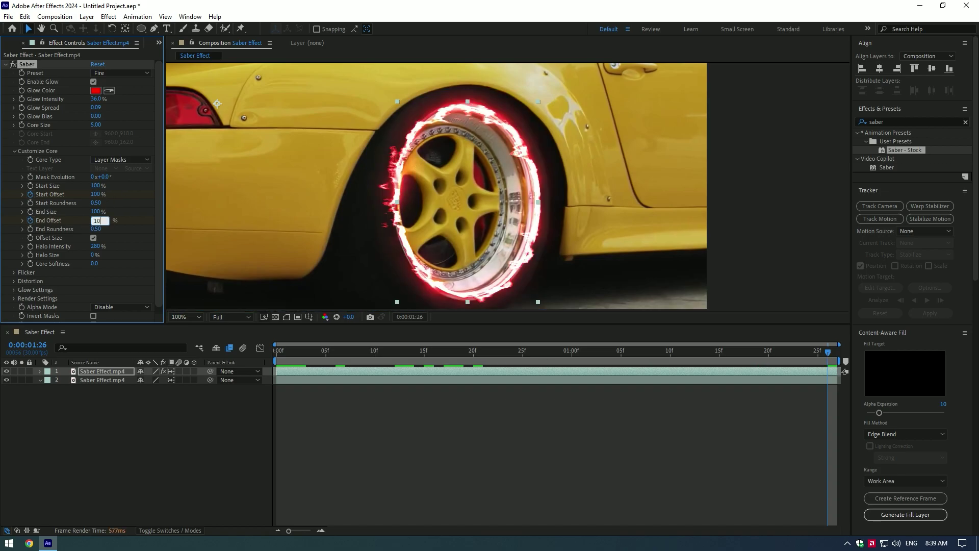
pyautogui.write('0')
pyautogui.press('Return')
pyautogui.moveTo(719, 362); pyautogui.dragTo(276, 366)
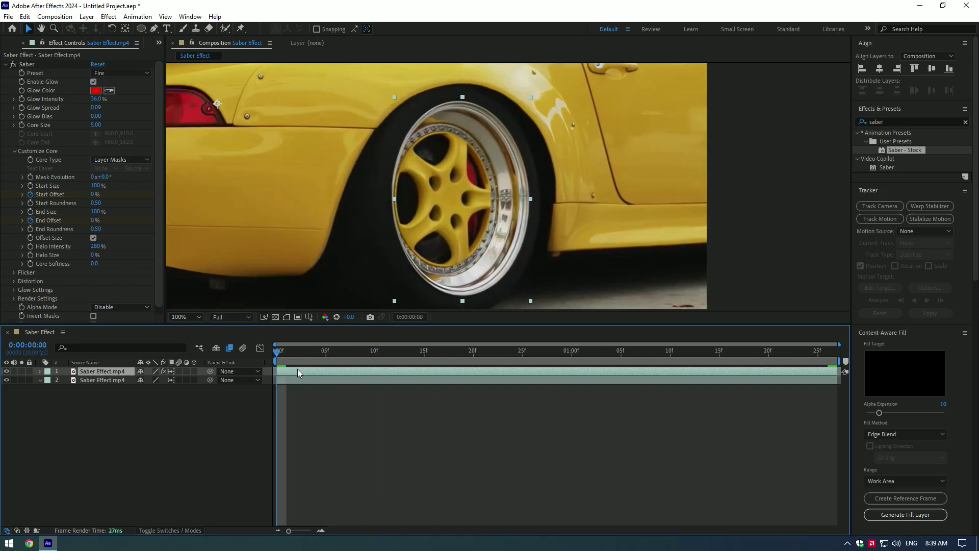
# Step: Move the Start Offset keyframe earlier, to about frame 8
pyautogui.press('u')
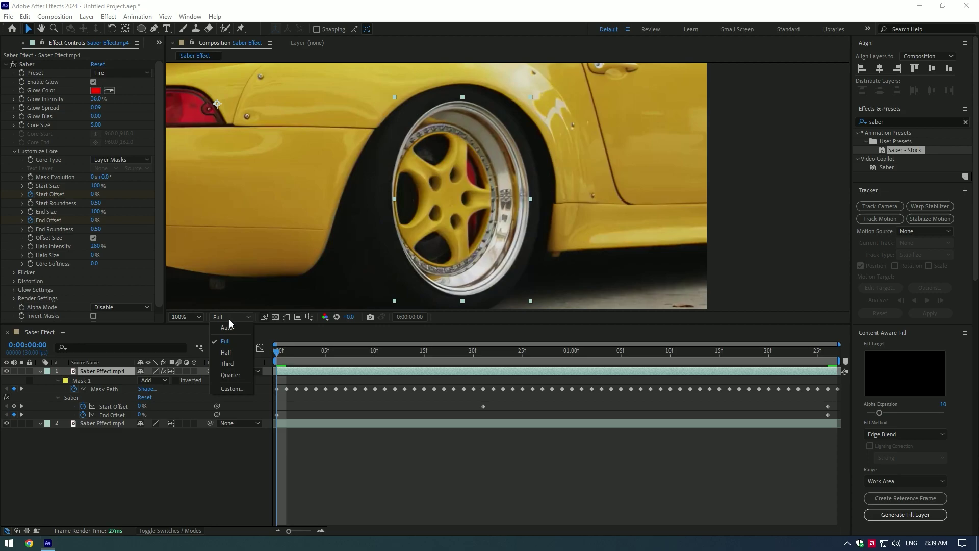
pyautogui.scroll(-1, 395, 250)
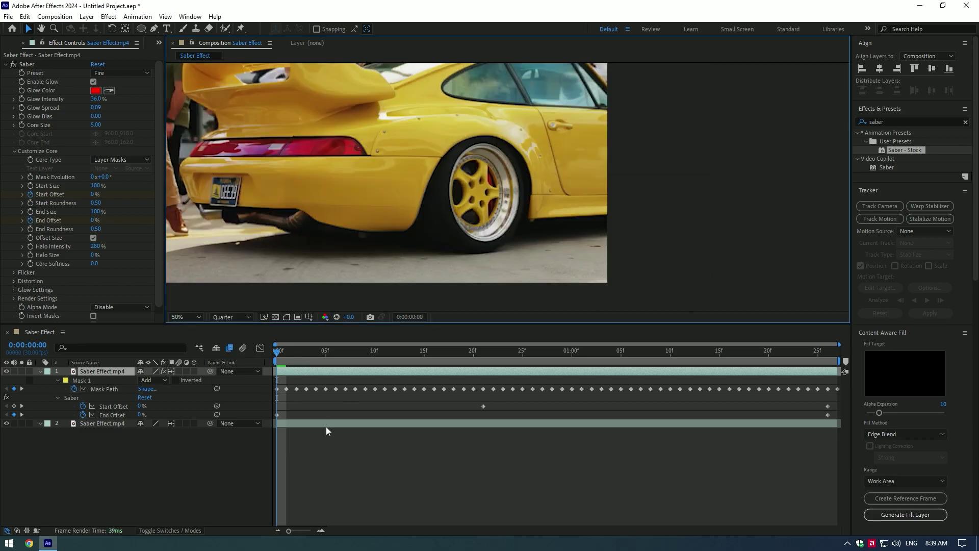
pyautogui.moveTo(279, 353)
pyautogui.mouseDown()
pyautogui.moveTo(525, 358)
pyautogui.moveTo(355, 361)
pyautogui.mouseUp()
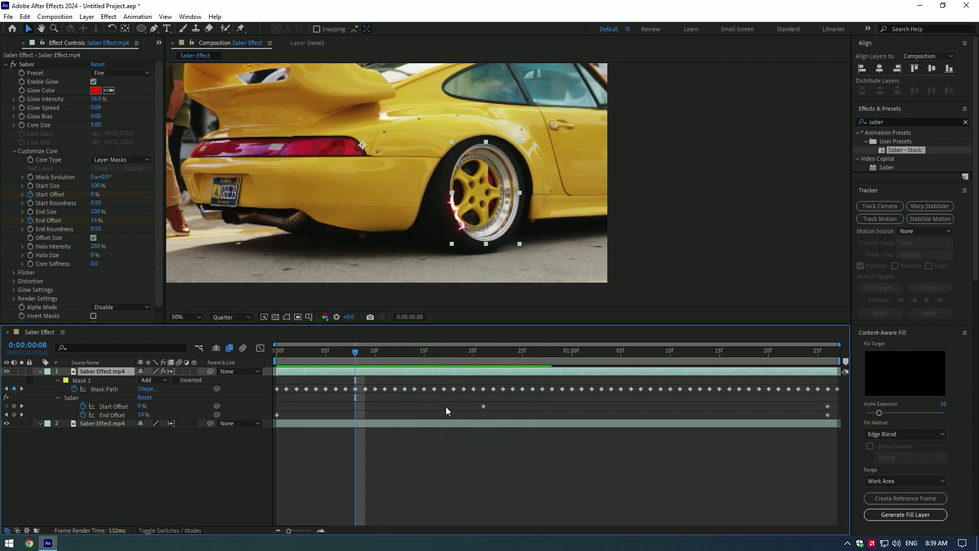
pyautogui.moveTo(483, 405); pyautogui.dragTo(425, 406)
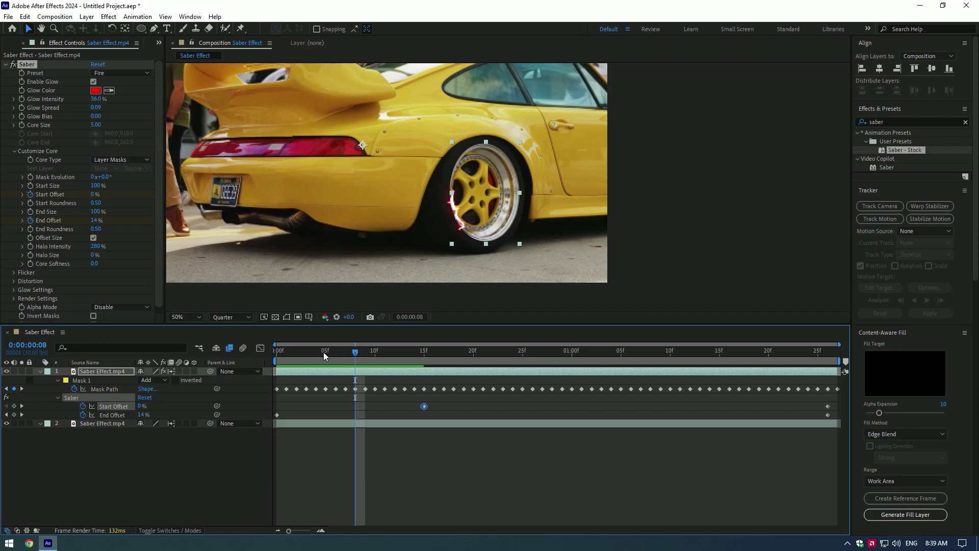
pyautogui.moveTo(280, 353)
pyautogui.mouseDown()
pyautogui.moveTo(453, 355)
pyautogui.moveTo(297, 360)
pyautogui.mouseUp()
pyautogui.moveTo(374, 406); pyautogui.dragTo(355, 406)
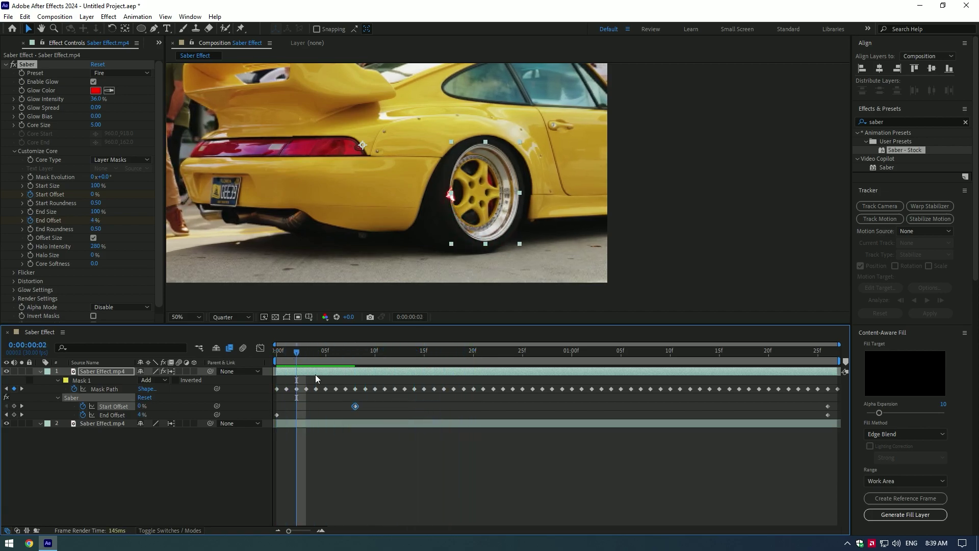
# Step: Preview the sweep from the start, then view frame 8 at Full resolution
pyautogui.click(277, 350)
pyautogui.press('space')
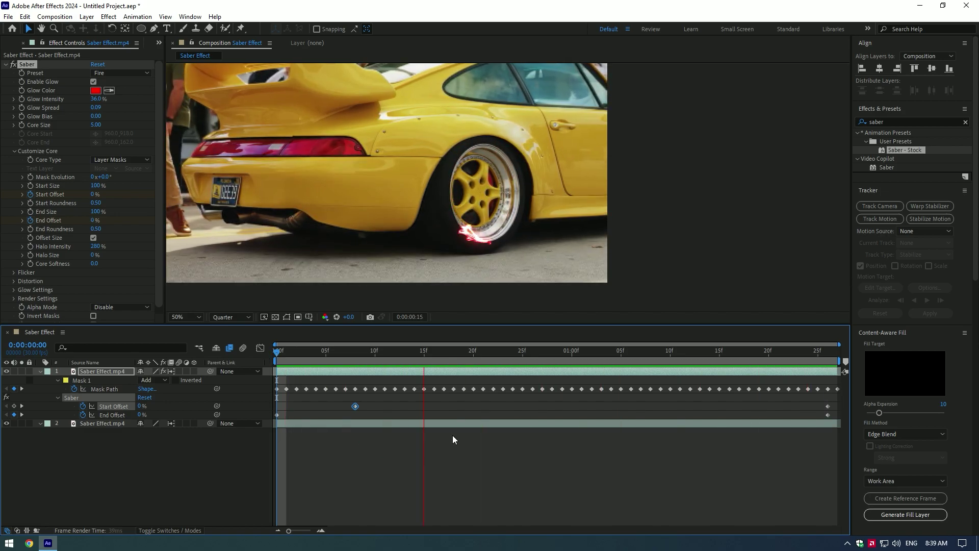
pyautogui.press('space')
pyautogui.click(355, 351)
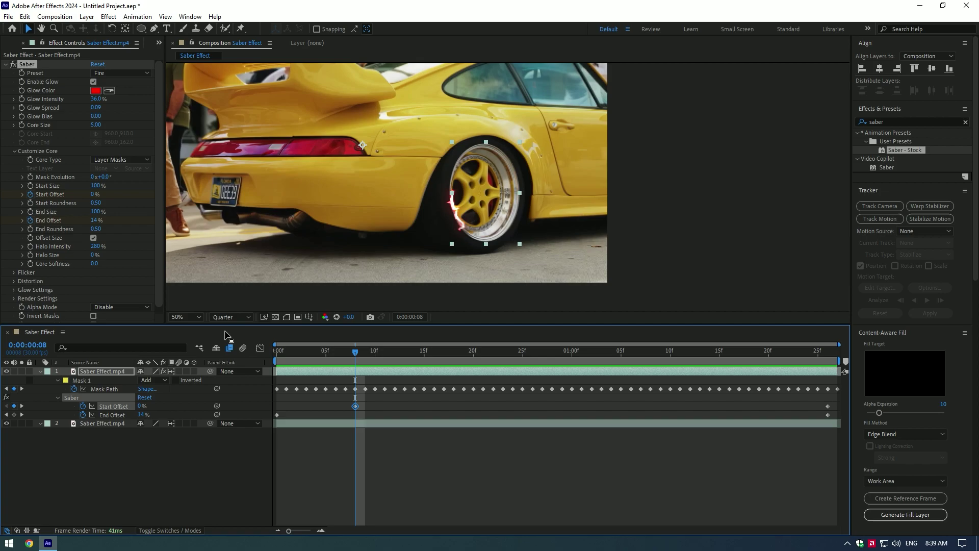
pyautogui.click(229, 317)
pyautogui.click(230, 340)
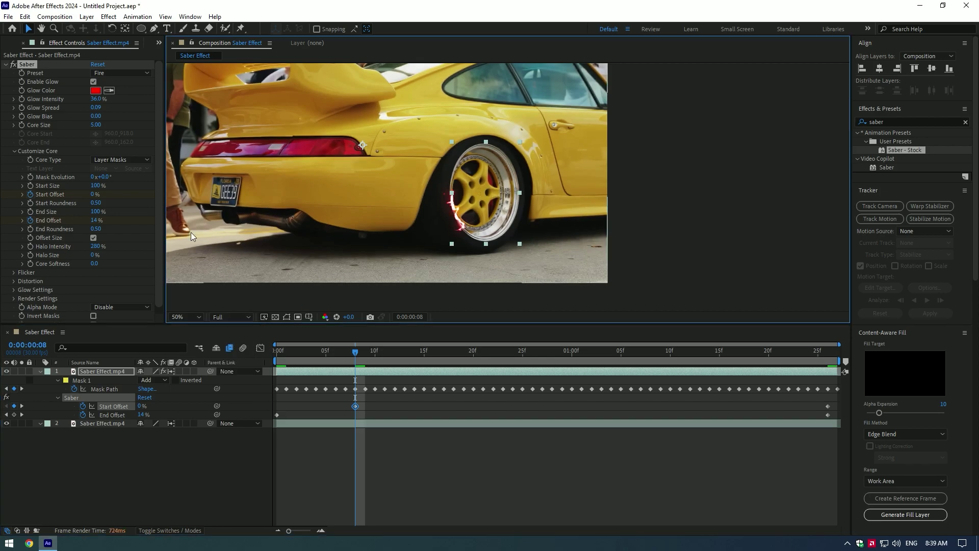
pyautogui.scroll(1, 422, 222)
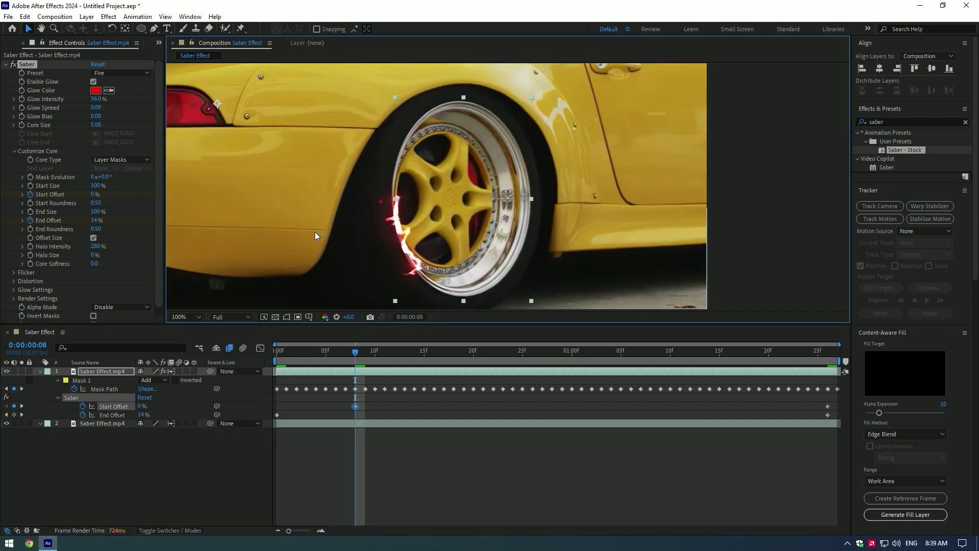
# Step: Set Start Size 45% and End Size 60%, then preview at Quarter resolution
pyautogui.moveTo(98, 186); pyautogui.dragTo(181, 189)
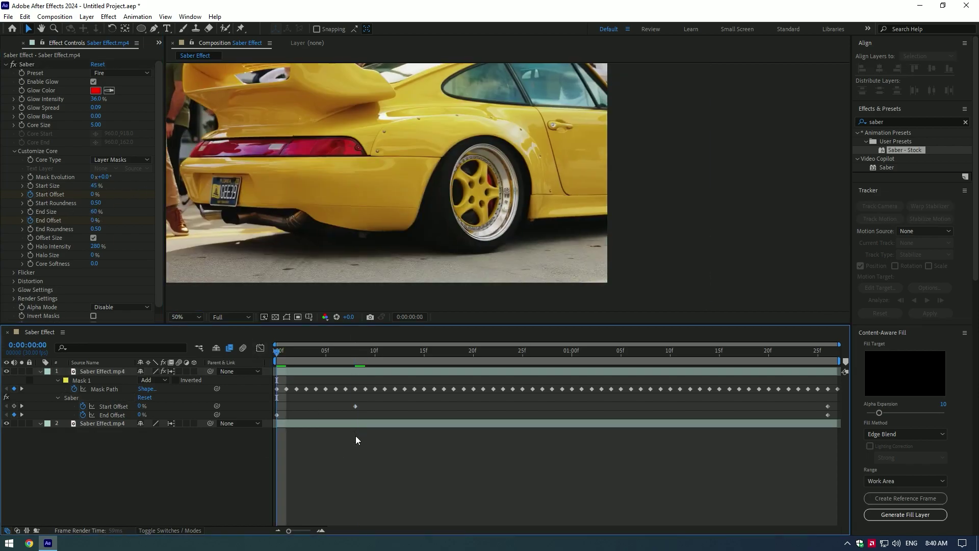
pyautogui.press('space')
pyautogui.click(231, 317)
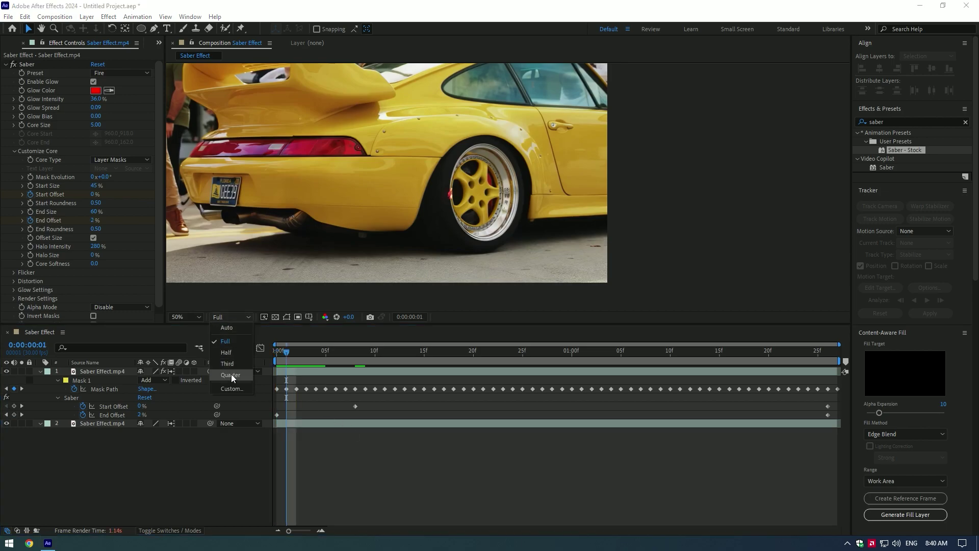
pyautogui.click(231, 374)
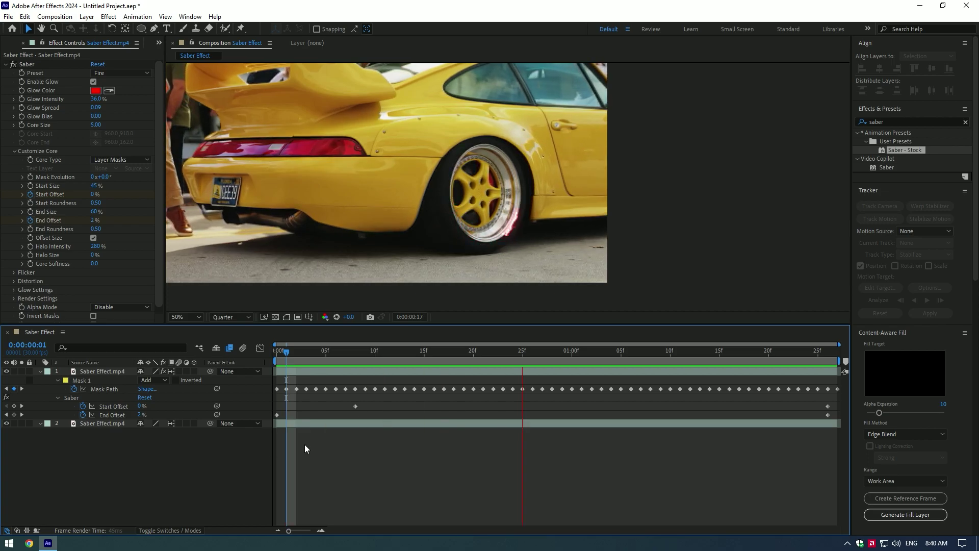
pyautogui.click(277, 352)
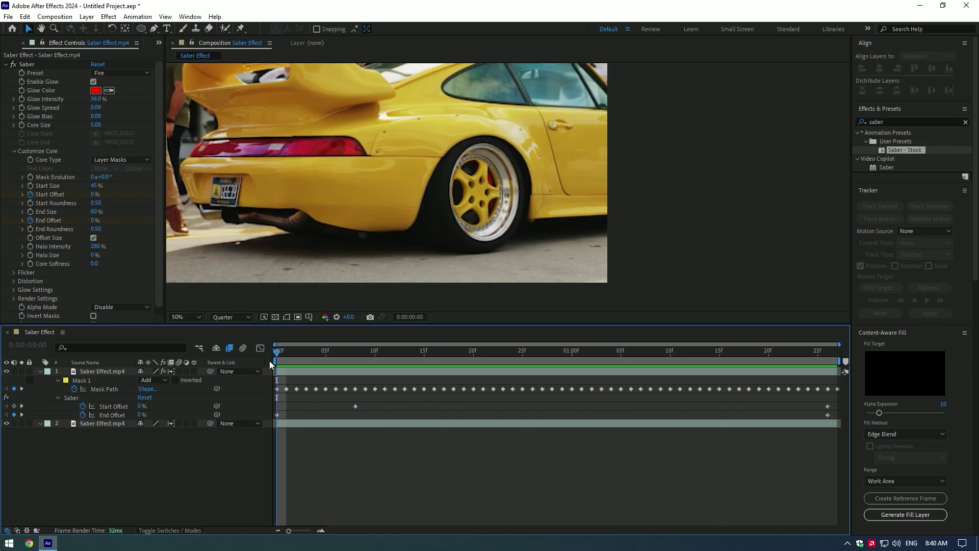
# Step: Keyframe Glow Color at frame 0 and set it to cyan at frame 13
pyautogui.click(21, 90)
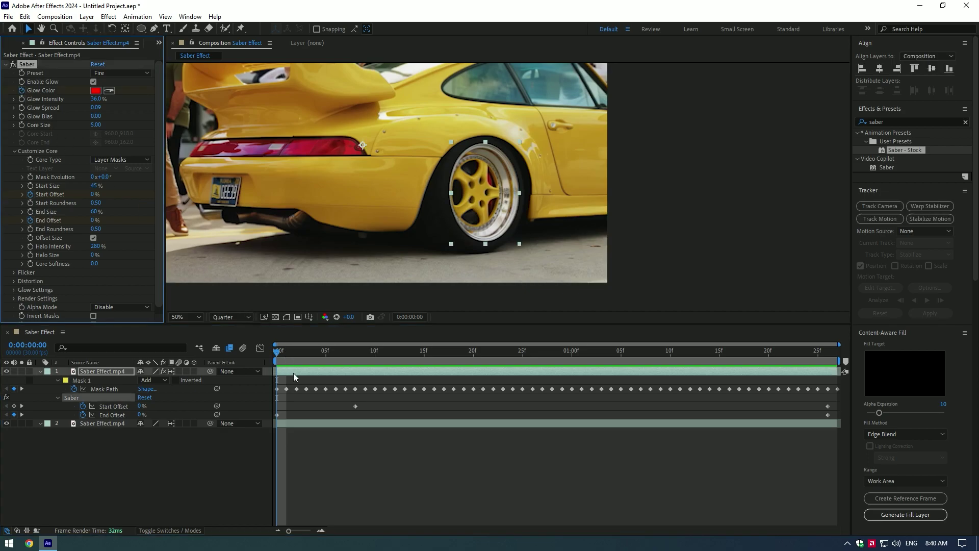
pyautogui.press('u')
pyautogui.press('u')
pyautogui.press('u')
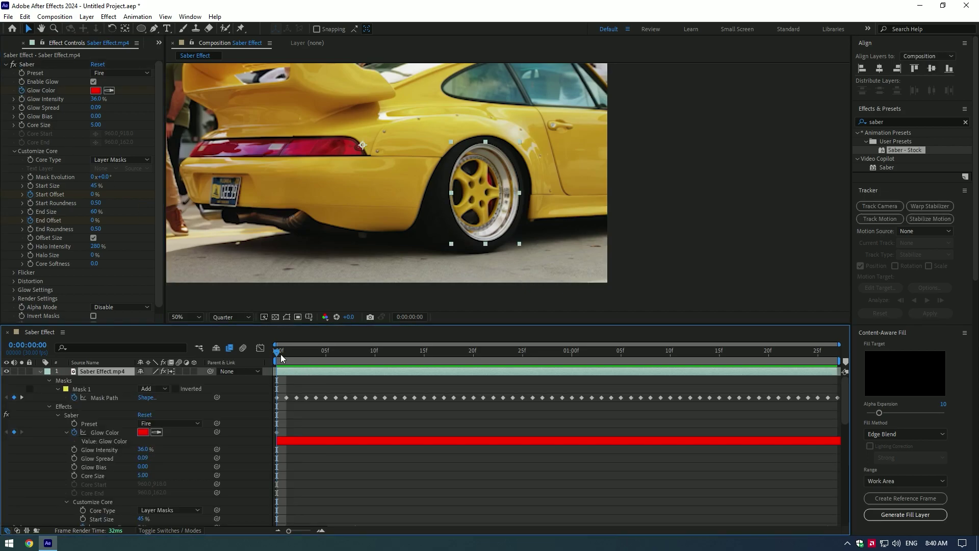
pyautogui.moveTo(281, 352); pyautogui.dragTo(402, 352)
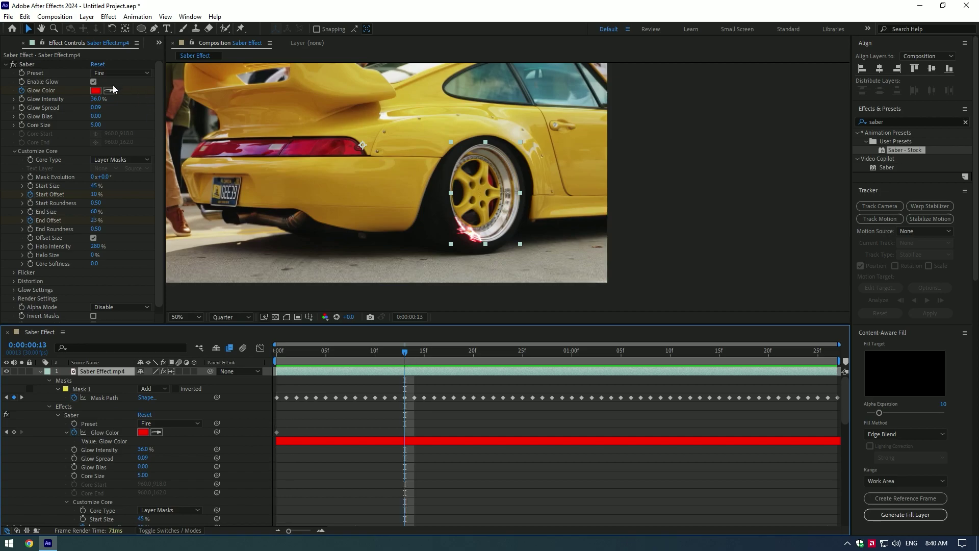
pyautogui.click(96, 90)
pyautogui.click(761, 284)
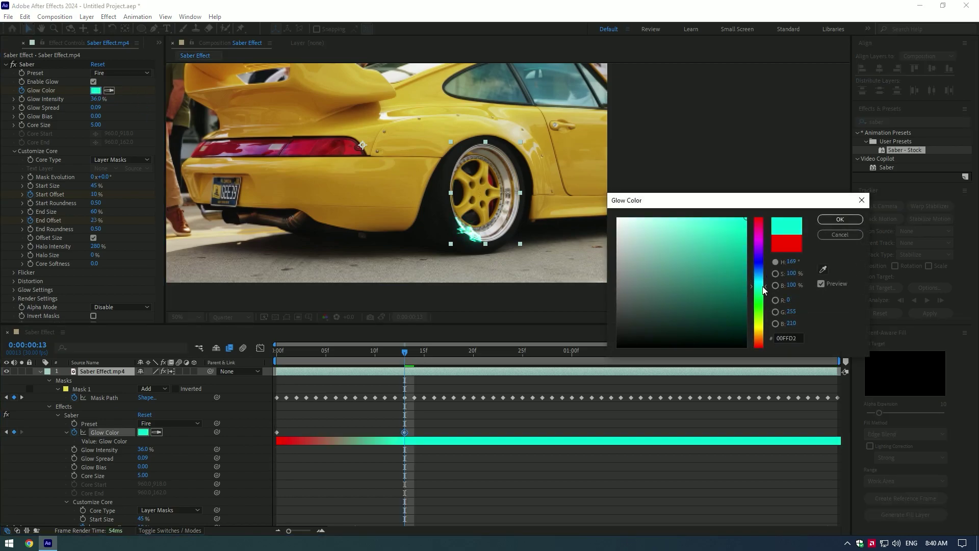
pyautogui.click(840, 219)
# Step: Set the Glow Color to yellow at the one-second mark
pyautogui.moveTo(446, 351); pyautogui.dragTo(482, 351)
pyautogui.moveTo(541, 352); pyautogui.dragTo(572, 351)
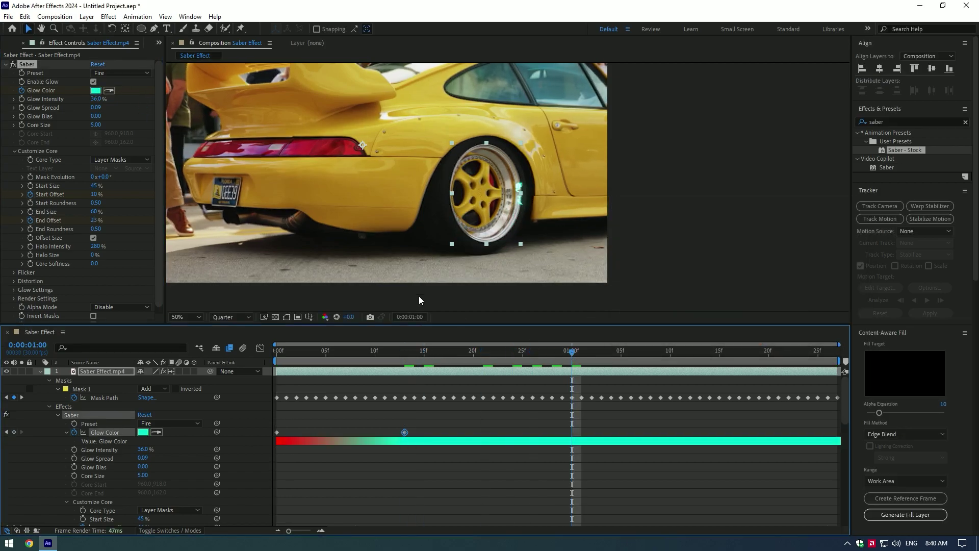
pyautogui.click(96, 91)
pyautogui.click(762, 328)
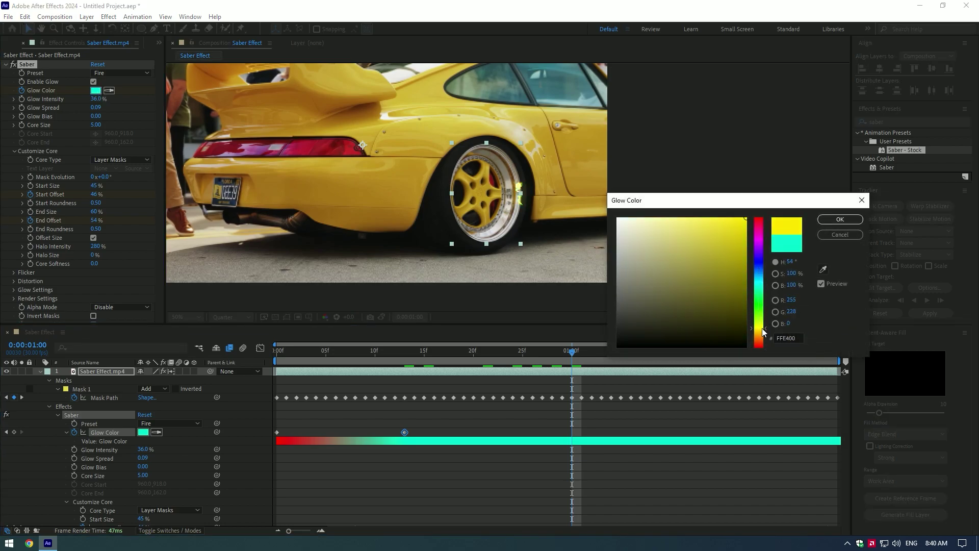
pyautogui.click(840, 219)
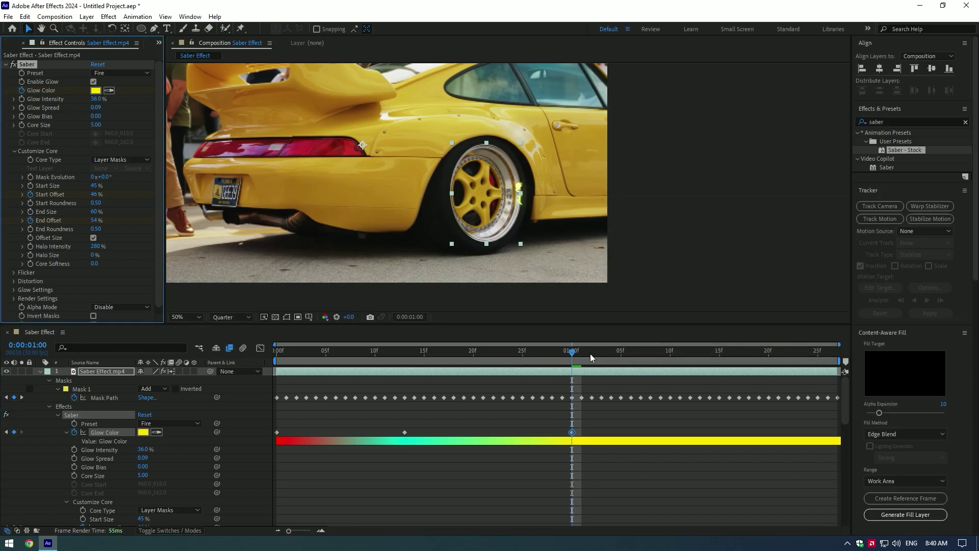
# Step: Set the Glow Color to purple at about 1:20
pyautogui.moveTo(572, 351); pyautogui.dragTo(768, 352)
pyautogui.click(97, 90)
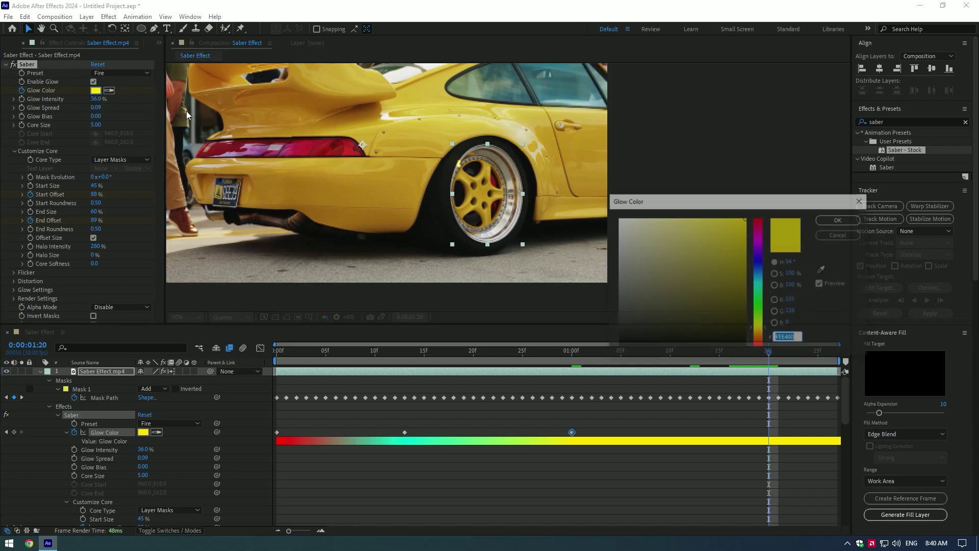
pyautogui.click(759, 244)
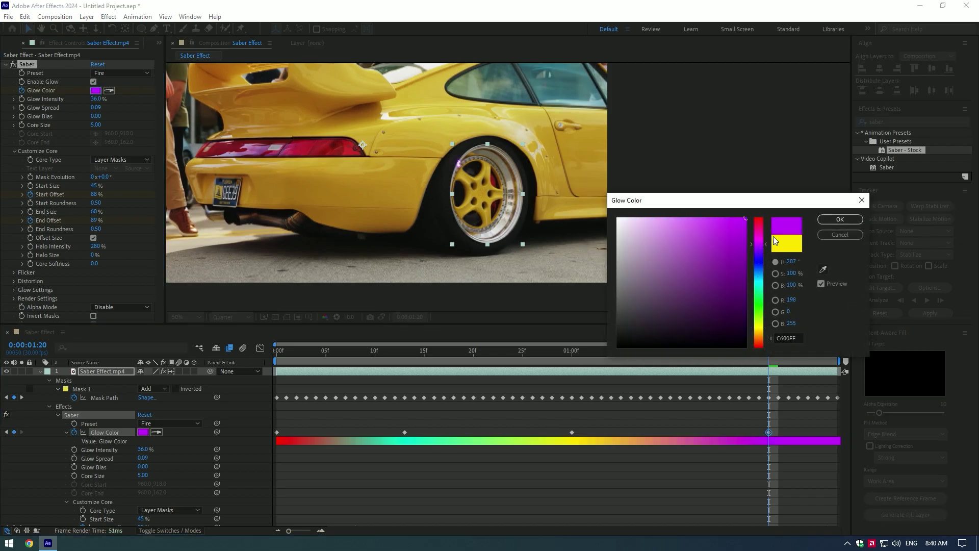
pyautogui.click(838, 222)
# Step: Eyedropper the starting red near 1:26 and shift the yellow keyframe slightly later
pyautogui.moveTo(767, 352); pyautogui.dragTo(827, 352)
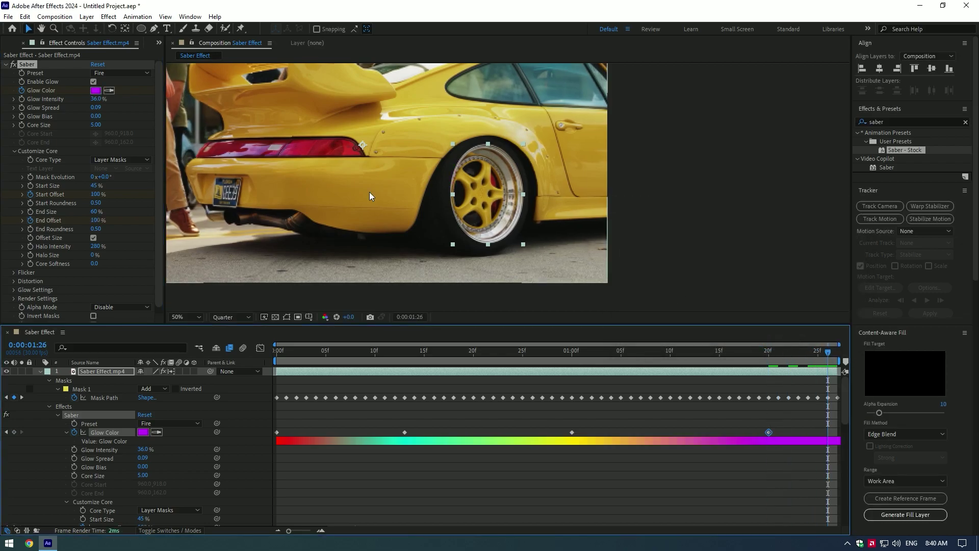
pyautogui.click(108, 90)
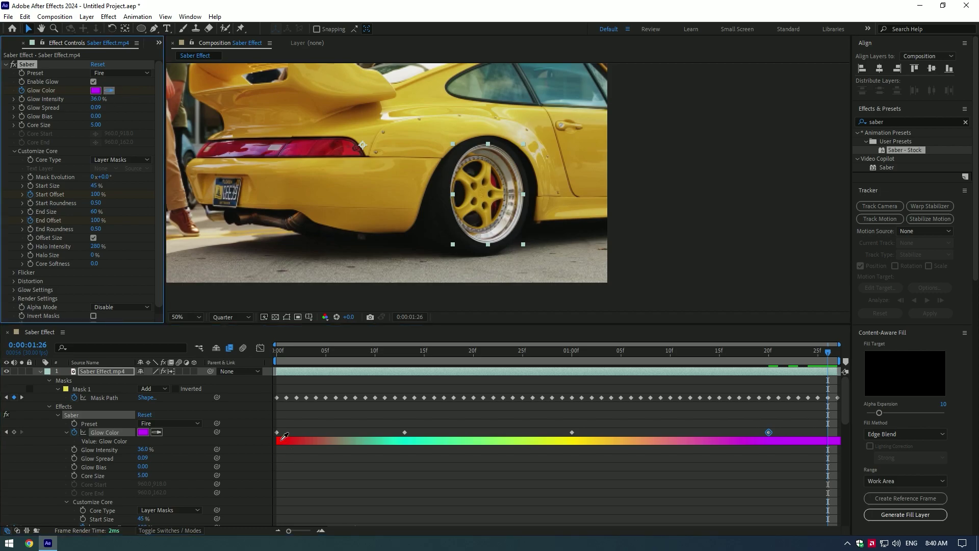
pyautogui.click(280, 442)
pyautogui.click(395, 433)
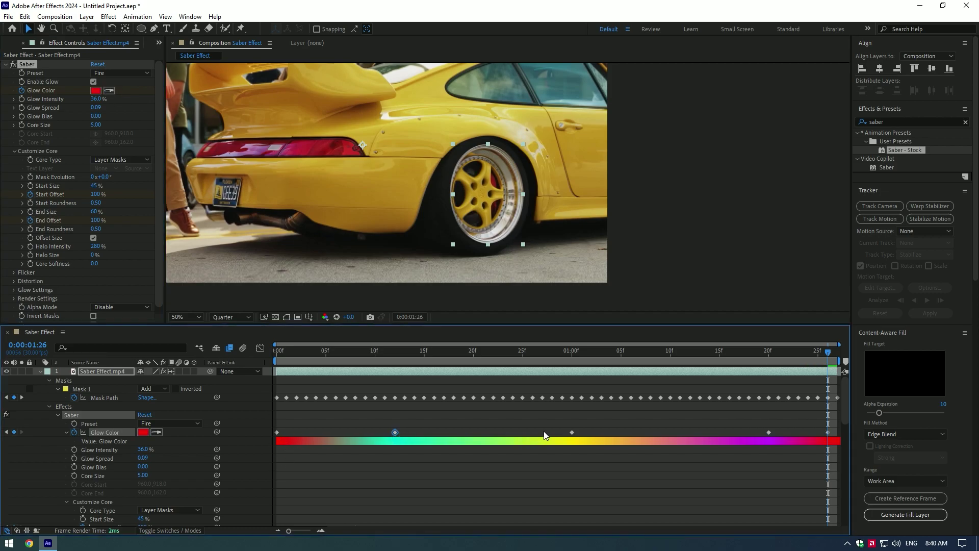
pyautogui.moveTo(571, 433); pyautogui.dragTo(590, 433)
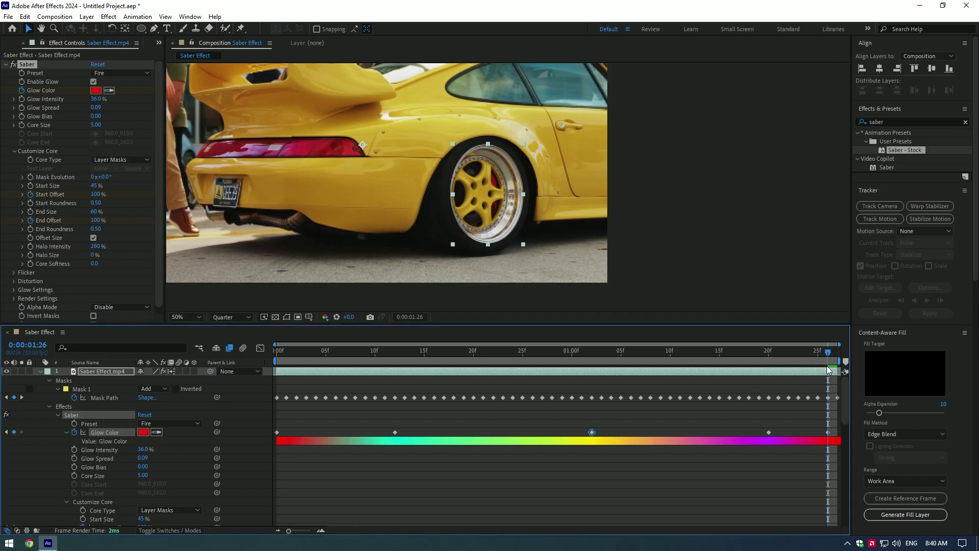
pyautogui.click(222, 316)
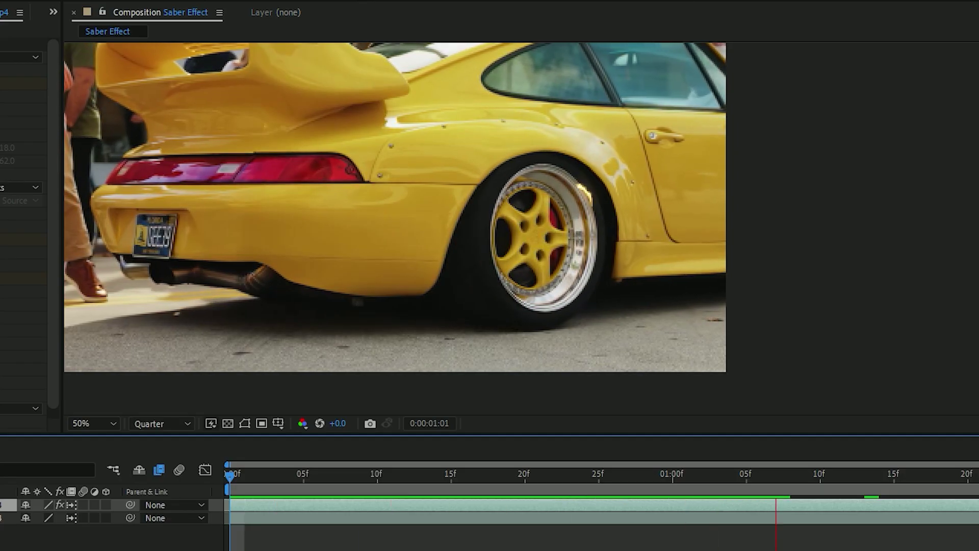